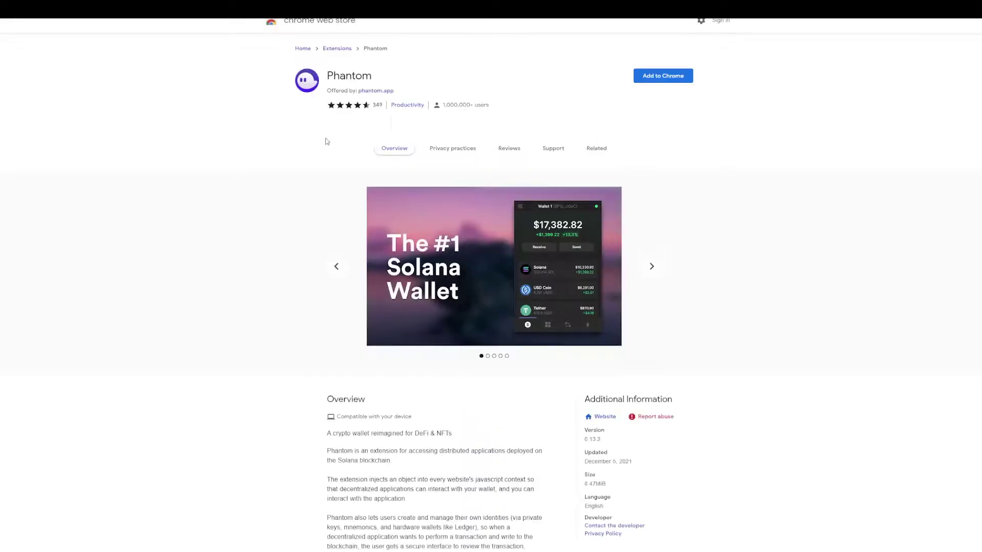
- Add the Phantom extension to Chrome, start a new wallet and confirm the recovery phrase is saved
left_click(658, 85)
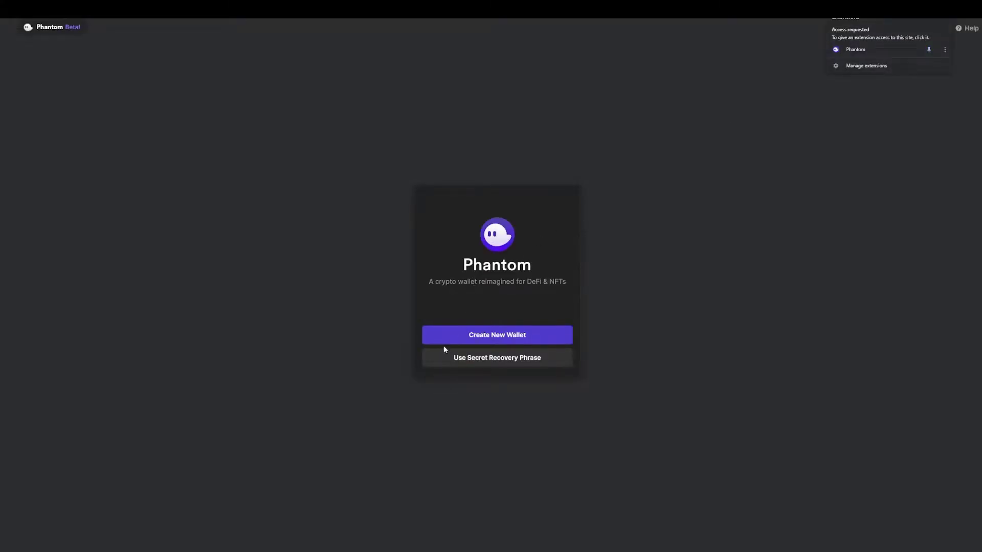
left_click(449, 341)
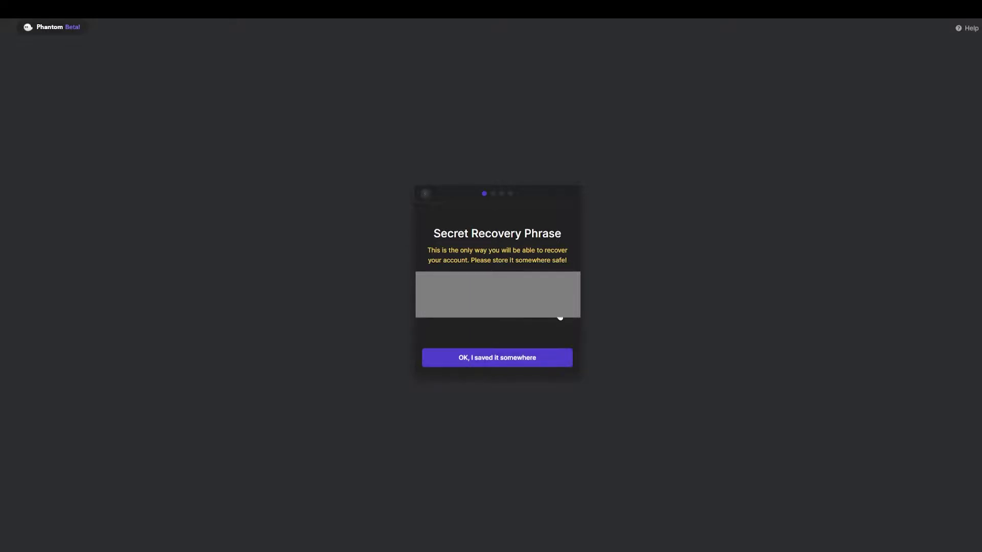
left_click(508, 355)
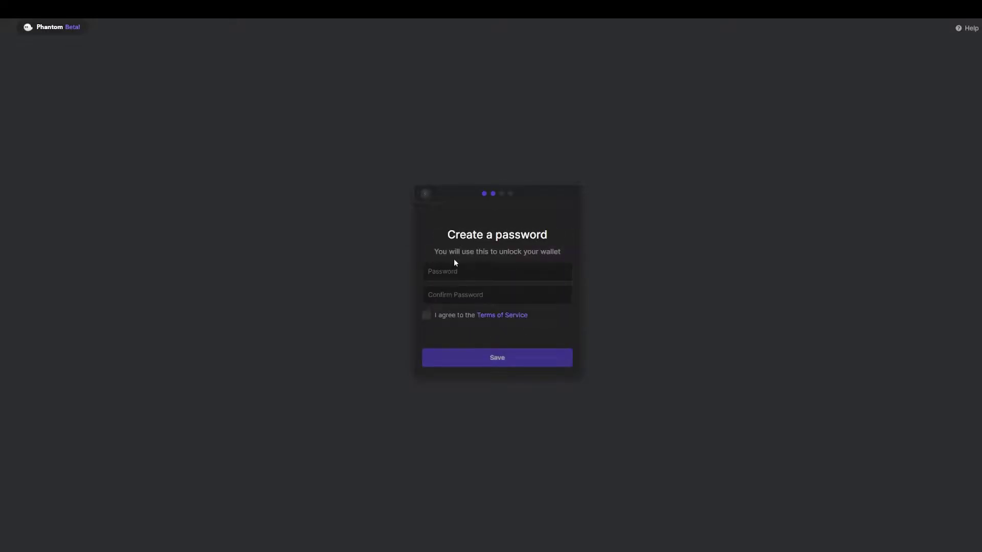
- Set and confirm the wallet password, accept the Terms of Service, save, and continue past the shortcut tip
key("ctrl+v")
key("Tab")
type("••••••••")
left_click(427, 315)
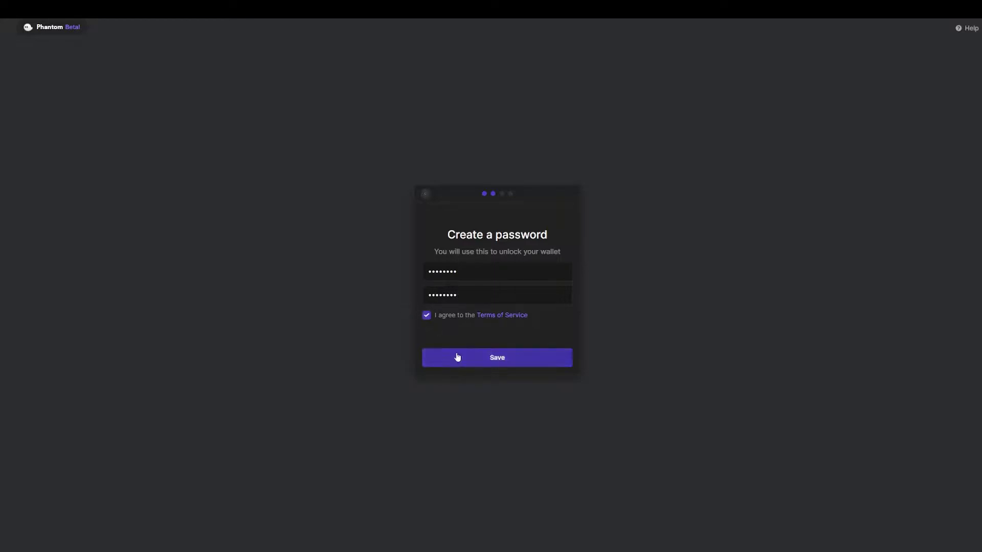
left_click(460, 360)
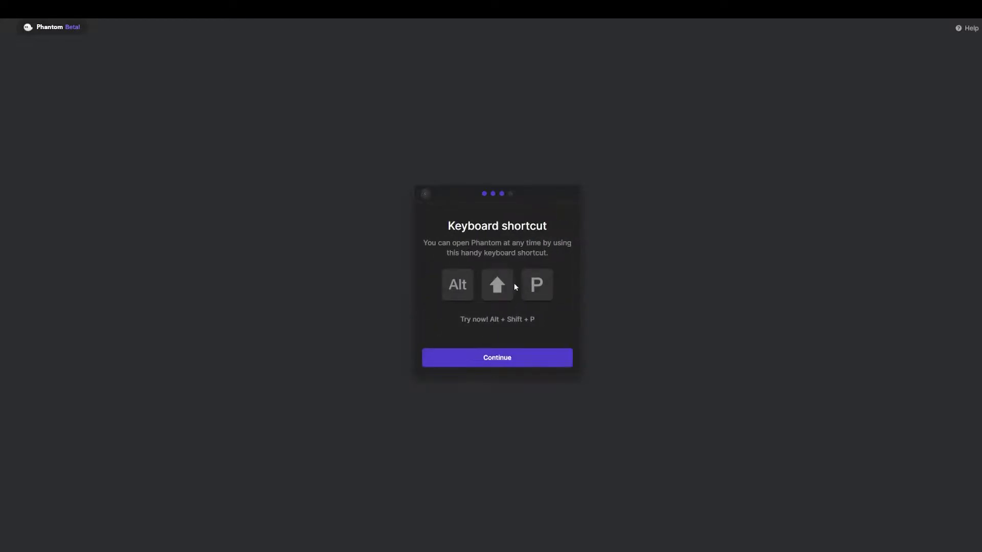
left_click(462, 362)
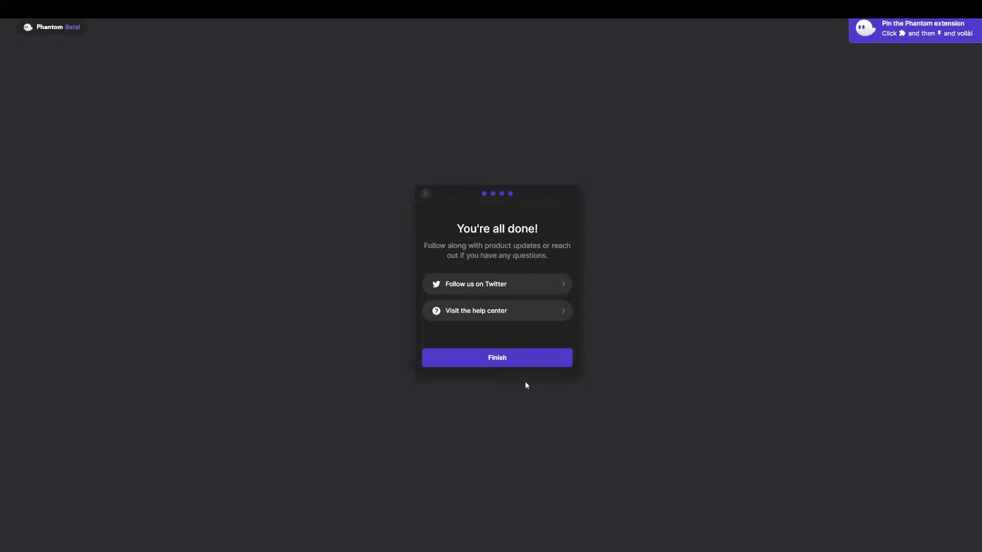
- Finish onboarding, copy the wallet address and rename Wallet 1 to 'Main'
left_click(506, 362)
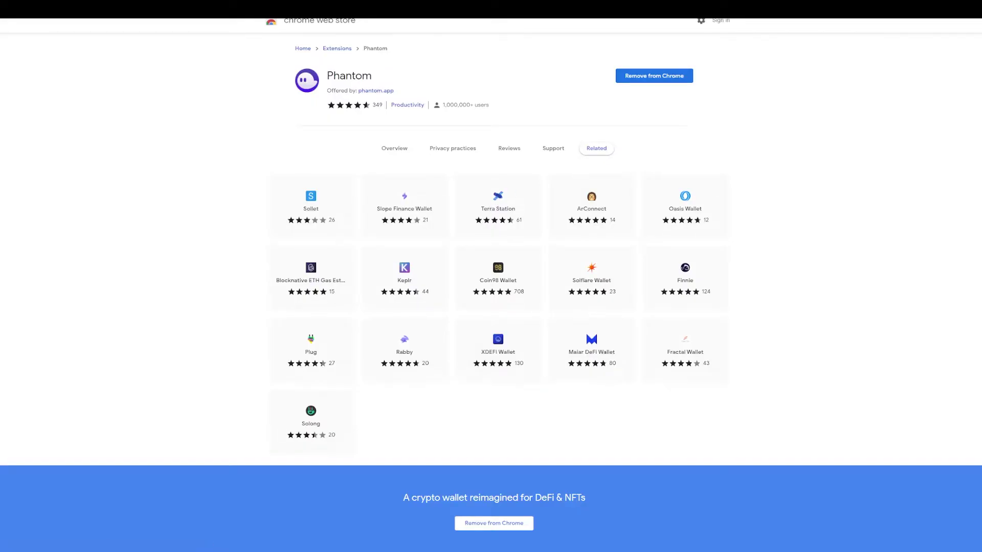
left_click(885, 10)
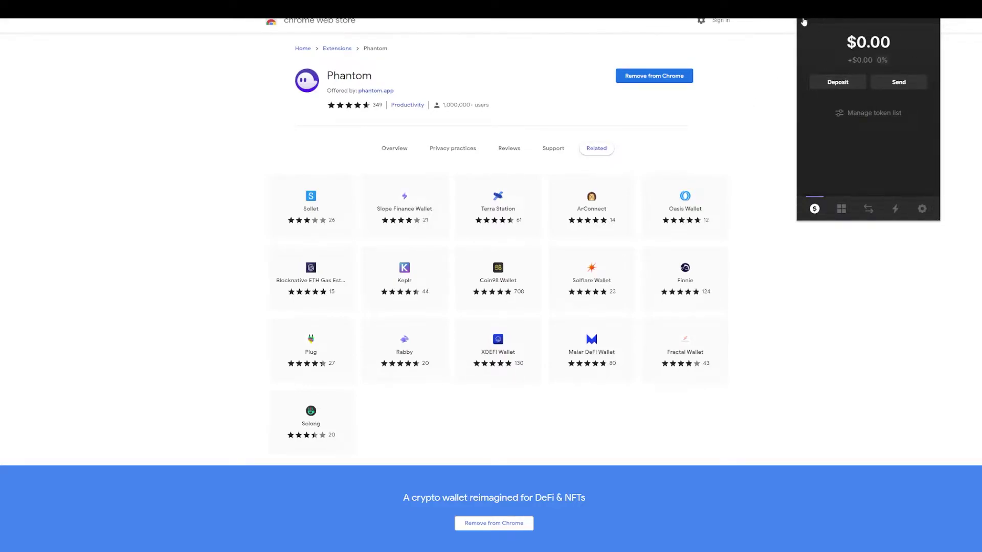
left_click(842, 20)
left_click(802, 19)
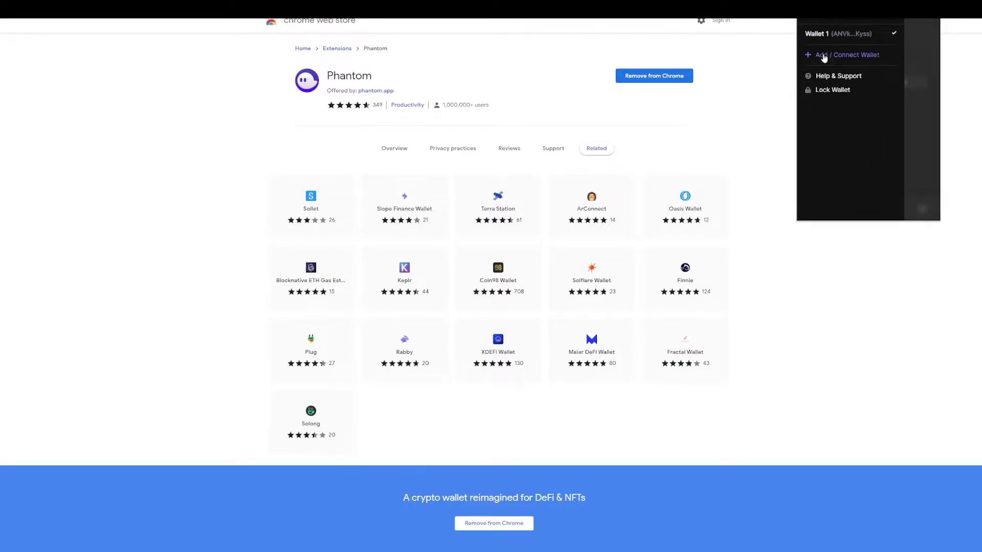
left_click(936, 184)
left_click(922, 209)
left_click(844, 53)
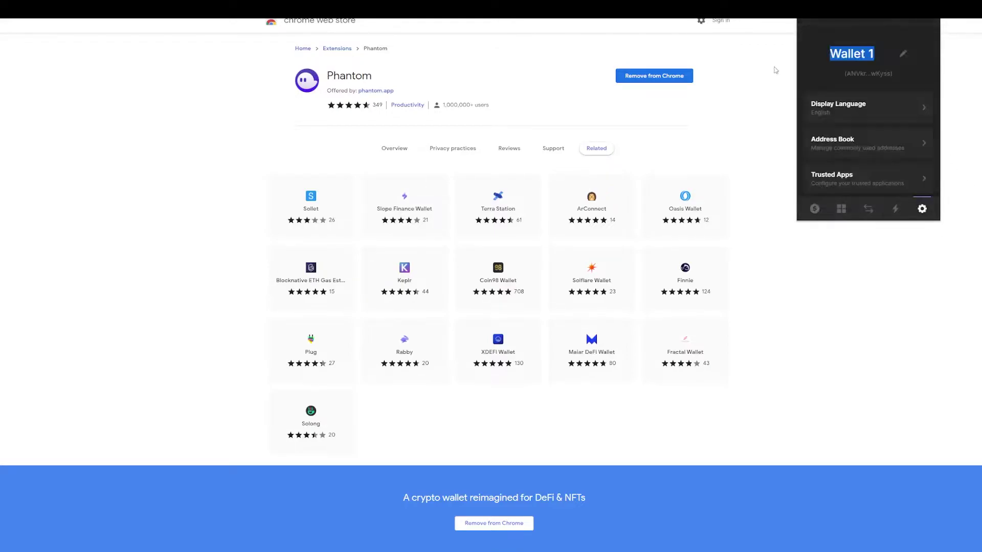
type("Main")
- Create a second wallet, Wallet 2, and select its name in its settings
left_click(805, 20)
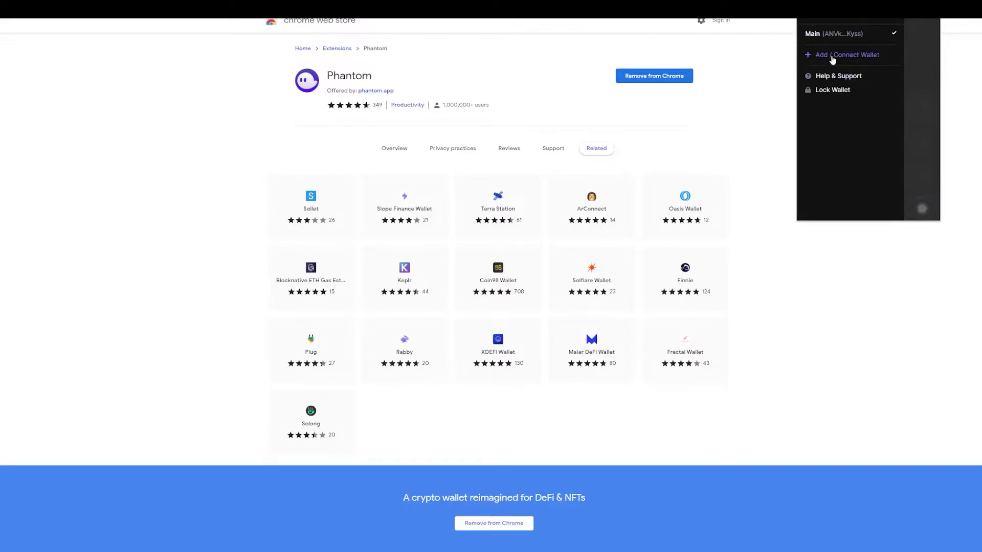
left_click(832, 56)
left_click(836, 61)
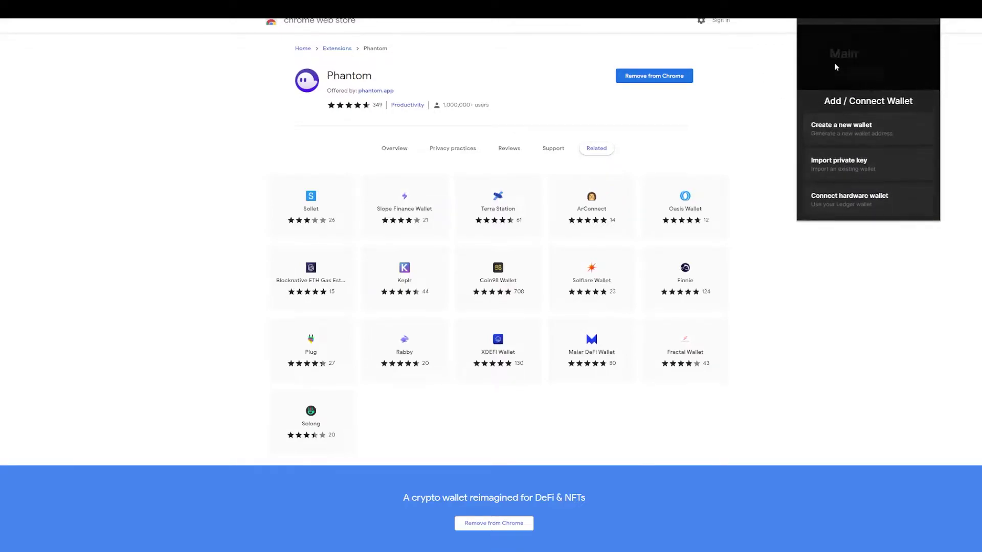
left_click(806, 21)
left_click(814, 42)
left_click_drag(875, 56, 775, 60)
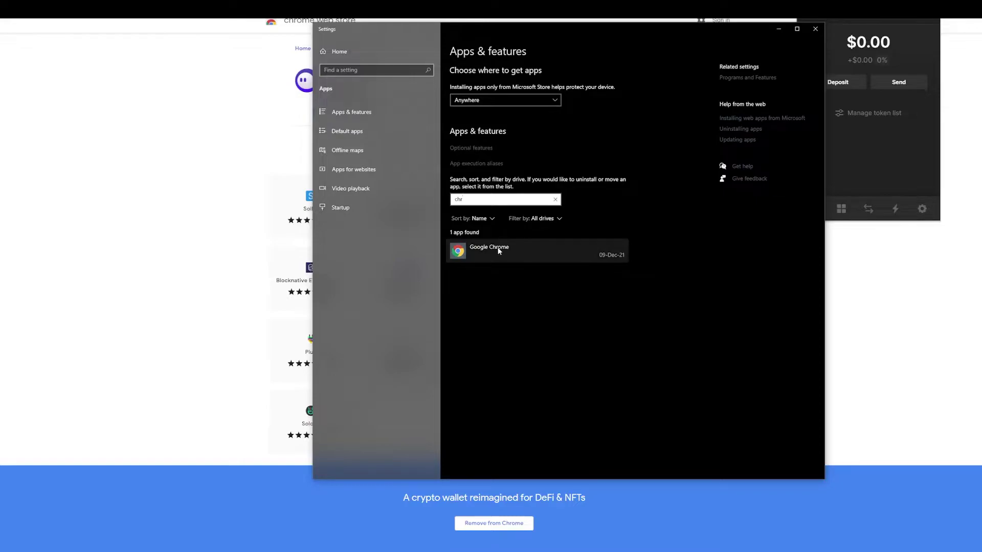
- Uninstall the Google Chrome app from its options menu and confirm
left_click(499, 251)
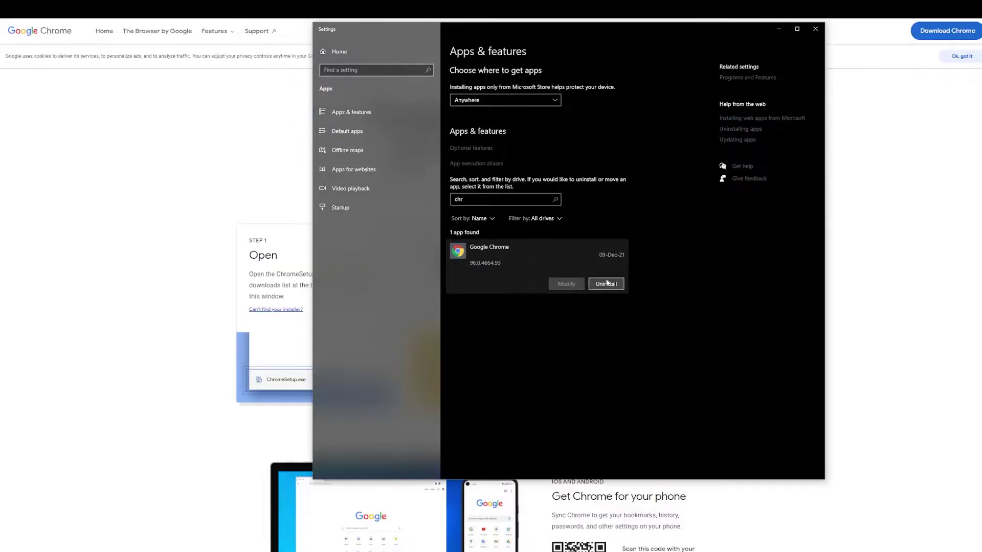
left_click(602, 285)
left_click(640, 265)
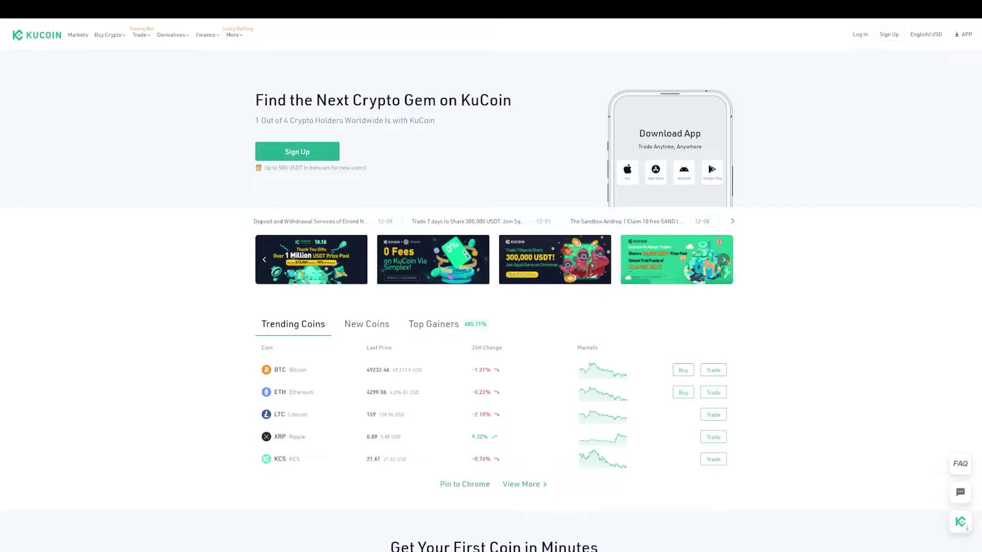
- Open the Solana wallet popup from the extension icon while on KuCoin
left_click(892, 49)
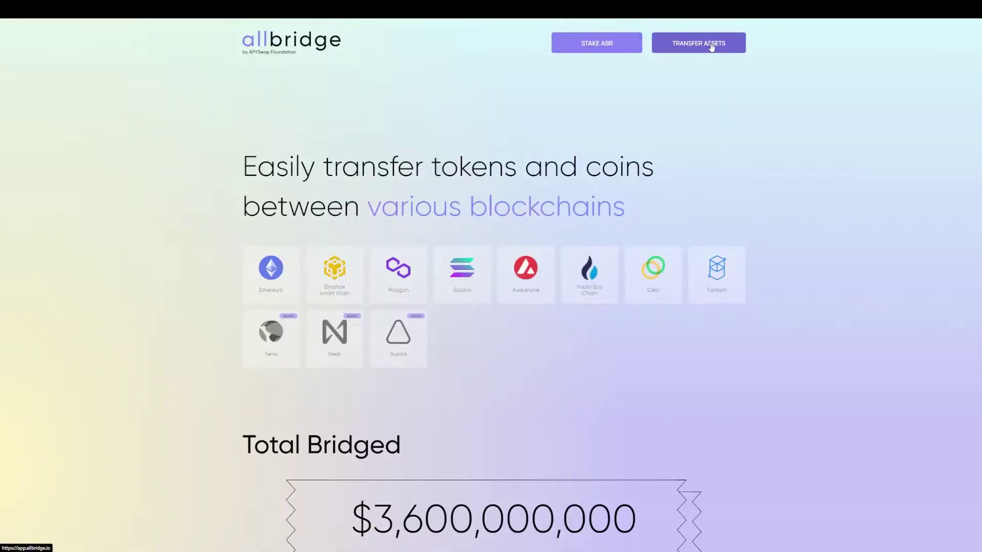
- Set up an Allbridge transfer of ETH to Solana and connect the MetaMask wallet
left_click(711, 47)
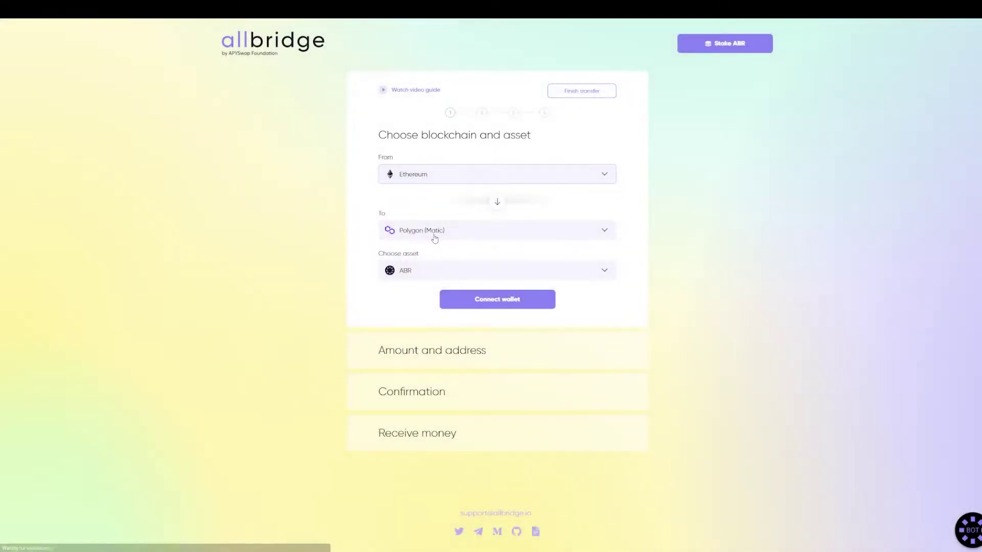
left_click(432, 238)
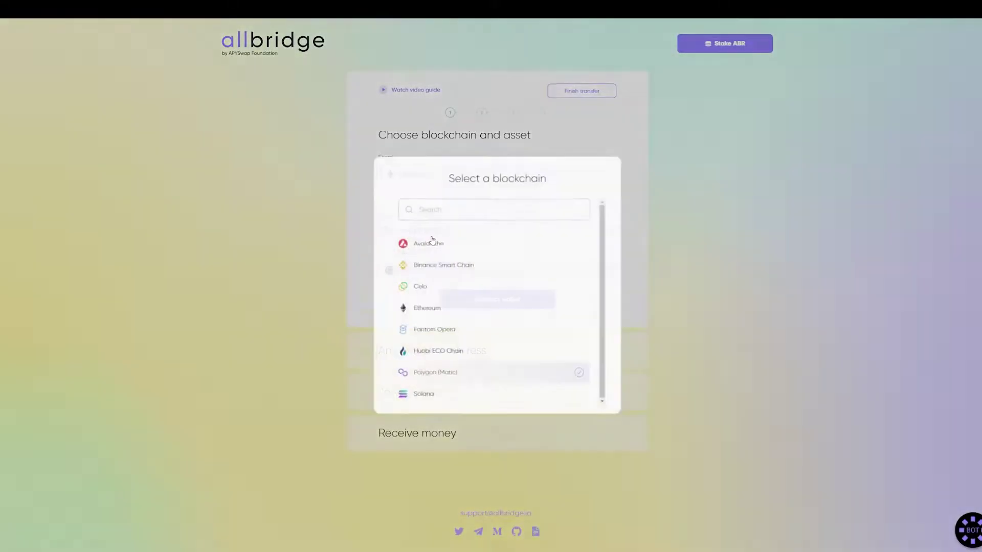
left_click(422, 408)
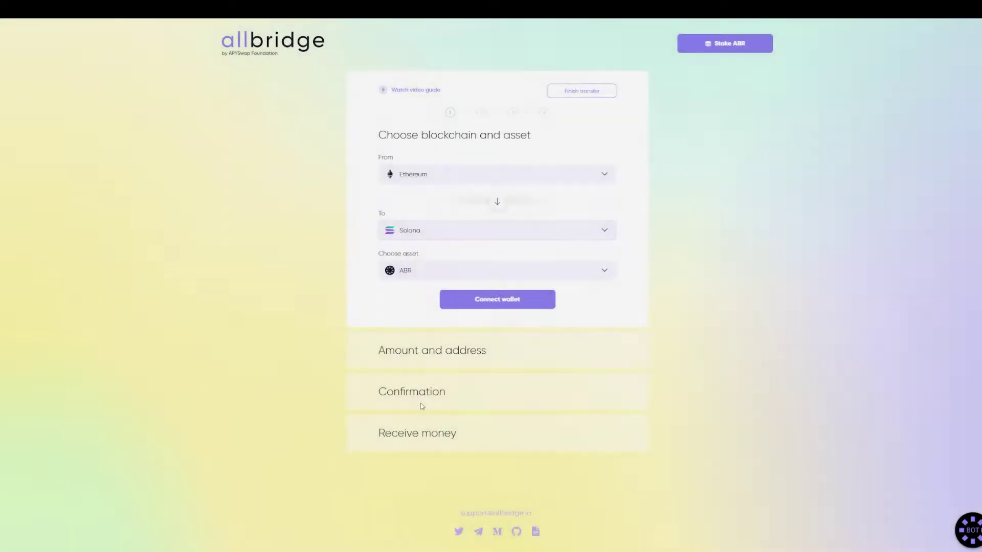
left_click(418, 273)
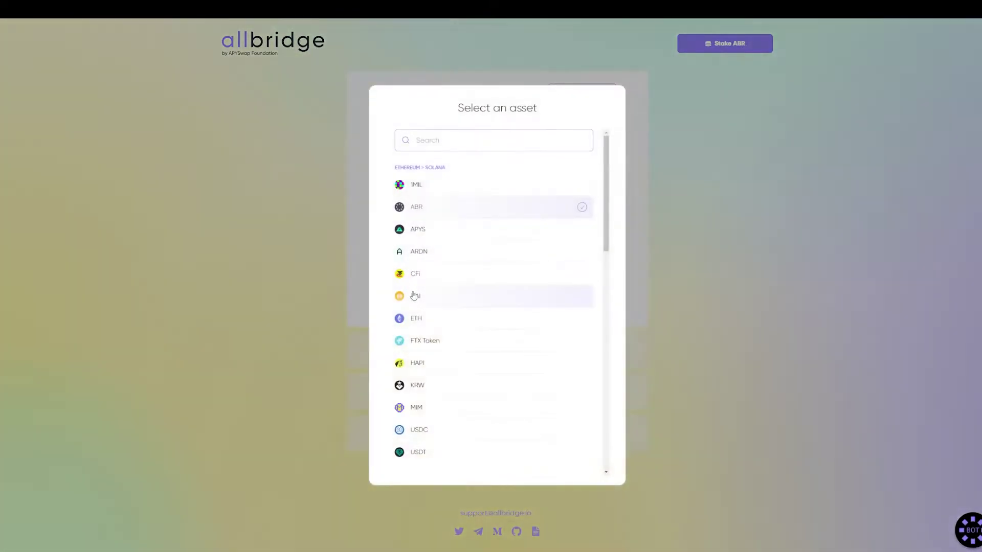
left_click(430, 321)
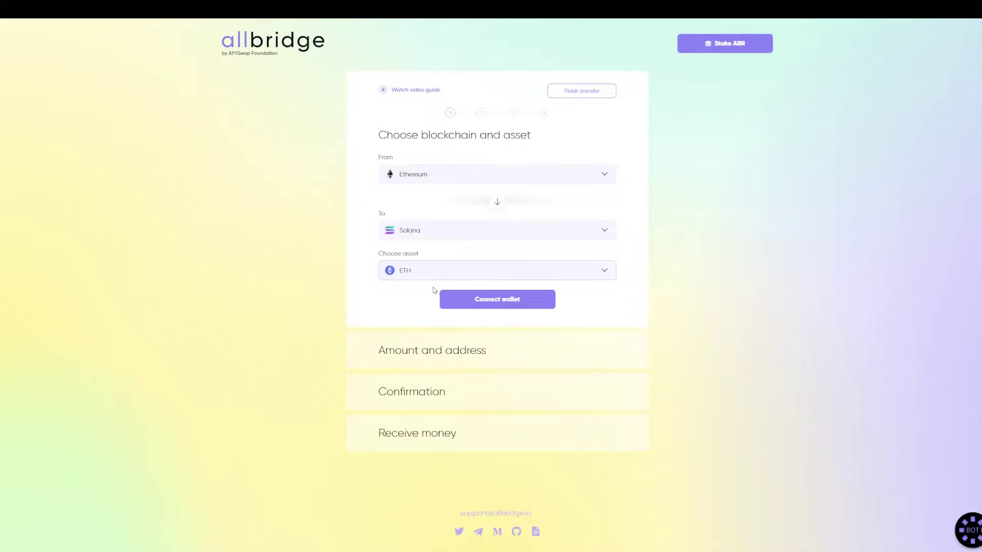
left_click(450, 299)
left_click(481, 248)
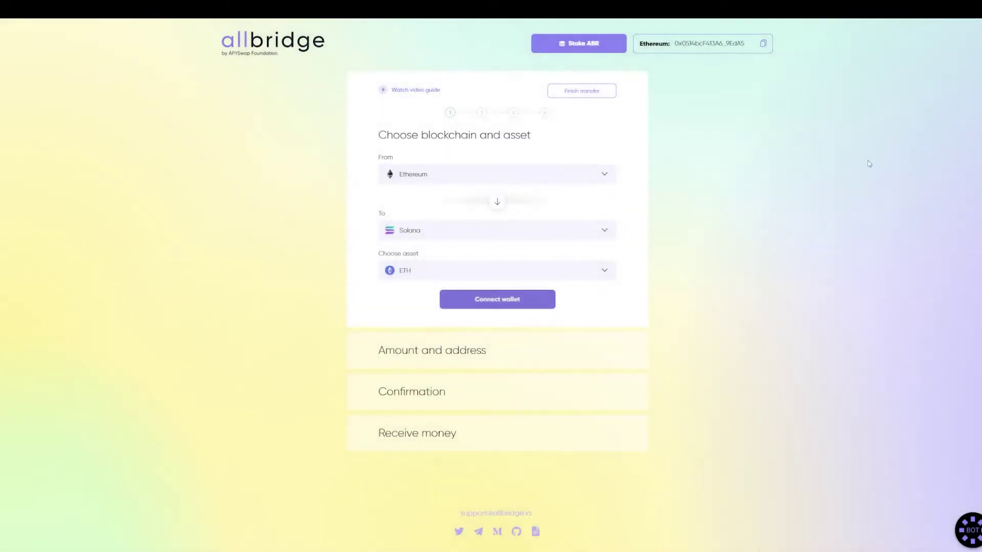
left_click(527, 300)
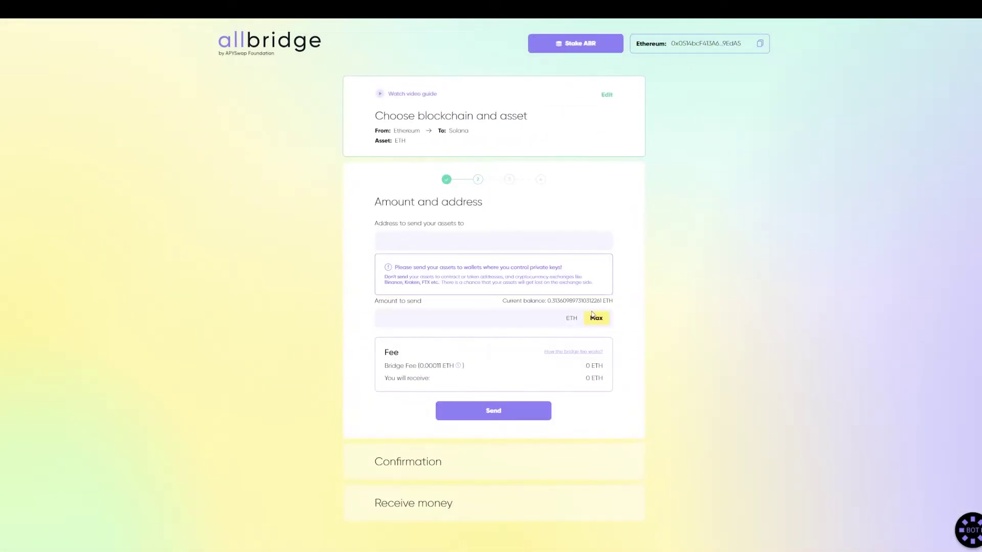
- Enter 0.01 ETH as the amount to send
left_click(595, 318)
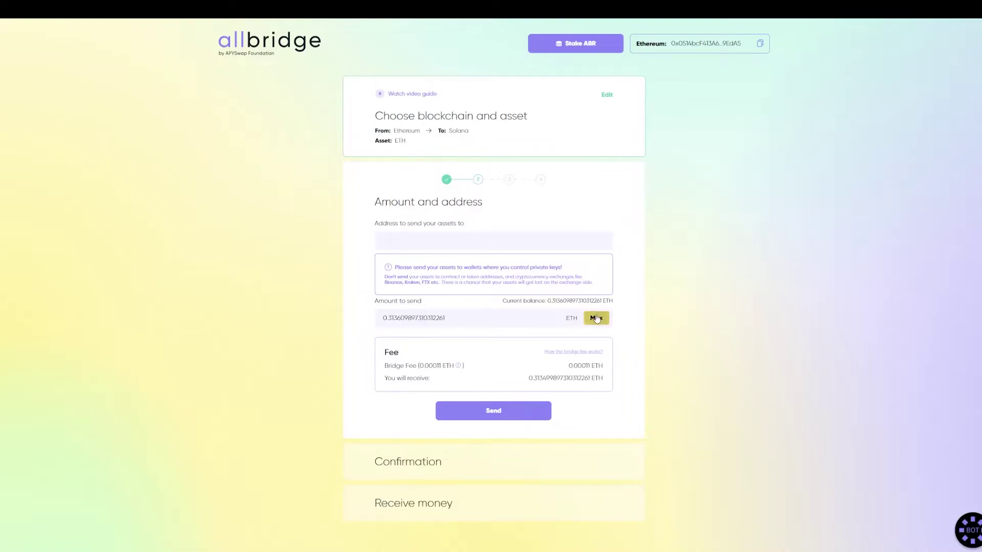
left_click(397, 318)
key("ctrl+a")
type("0.01")
left_click(371, 259)
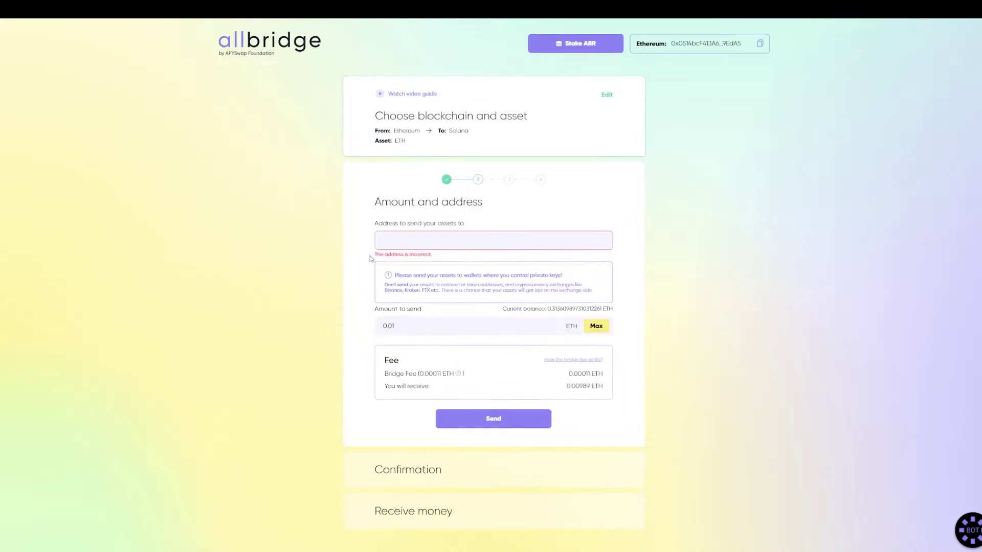
left_click_drag(374, 226, 367, 195)
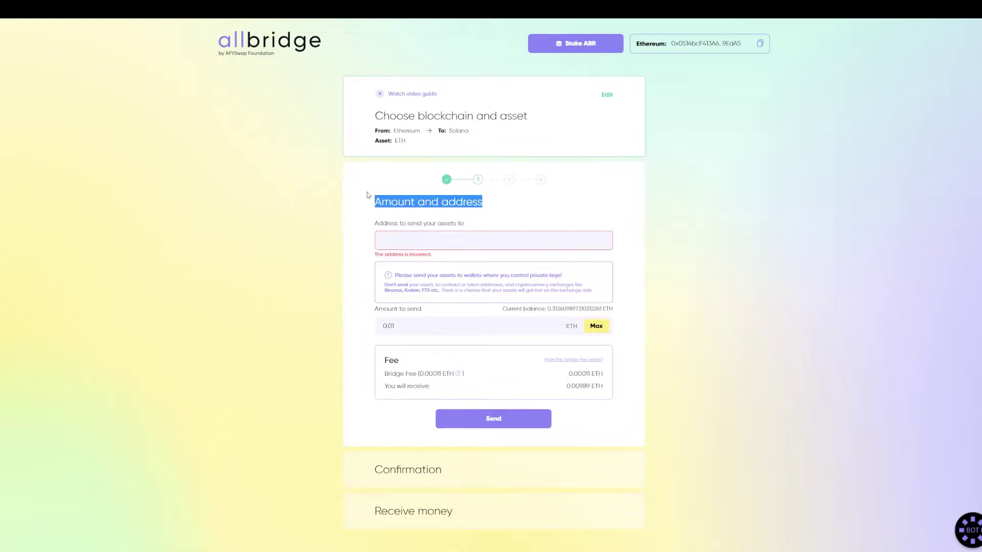
- Paste the Solana wallet address as the destination and submit the 0.01 ETH transfer
left_click(488, 238)
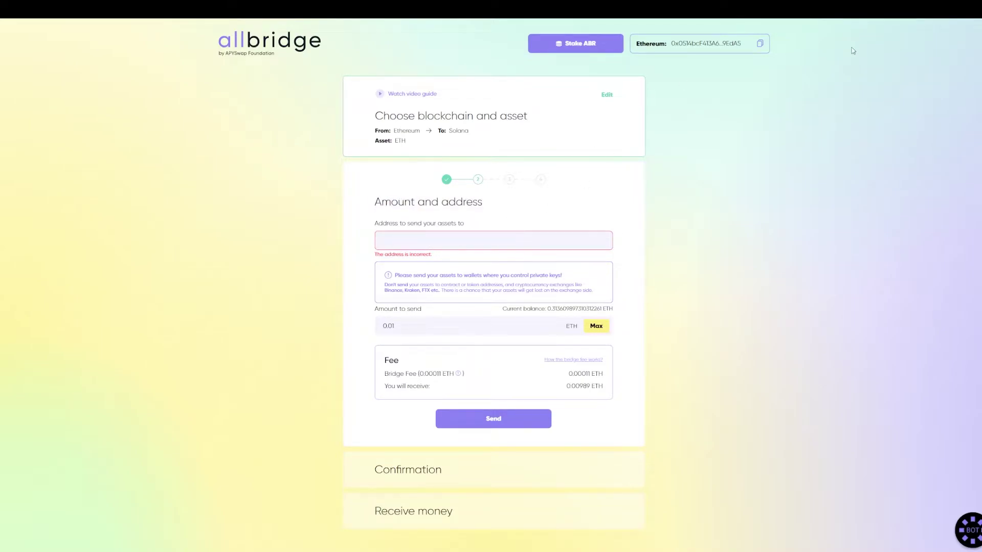
left_click(832, 40)
left_click(515, 246)
key("ctrl+v")
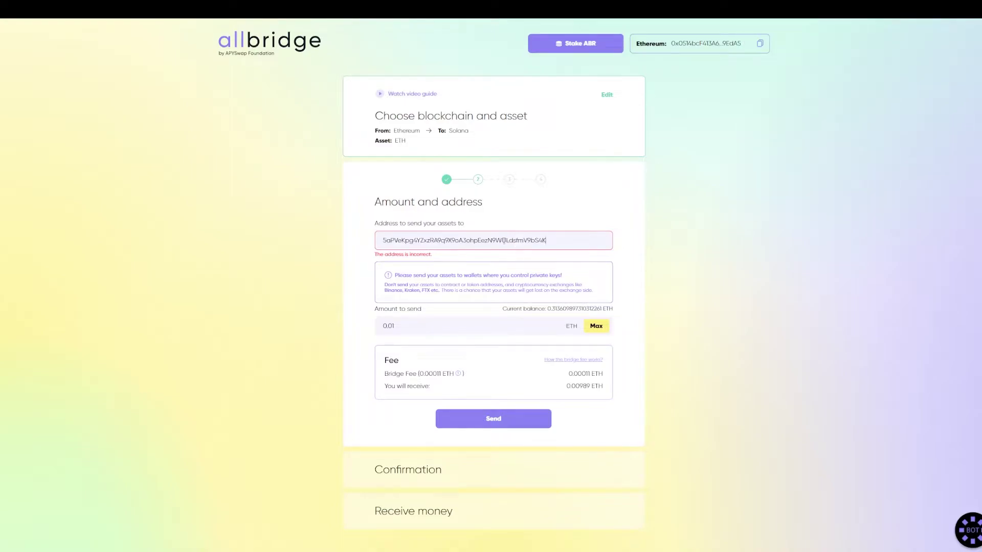
left_click(457, 415)
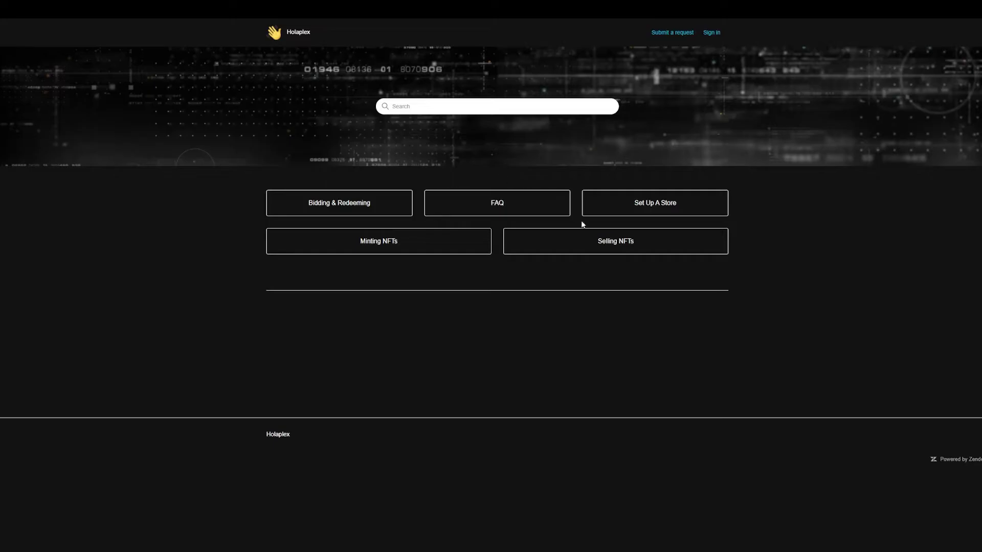
- Read the Participation NFTs, Selling Existing Items, Tiered Auctions and Open Editions articles, then return to Holaplex
left_click(583, 239)
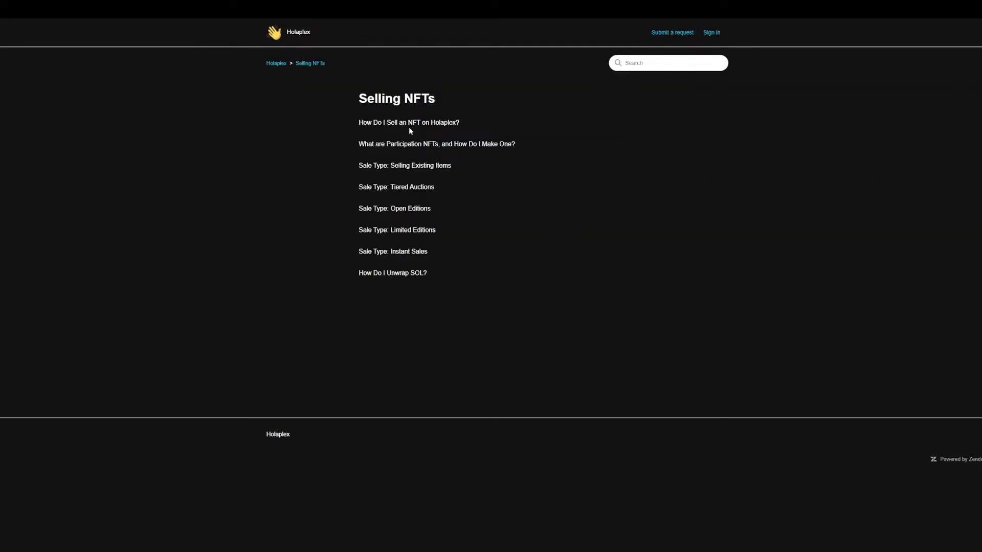
left_click(381, 127)
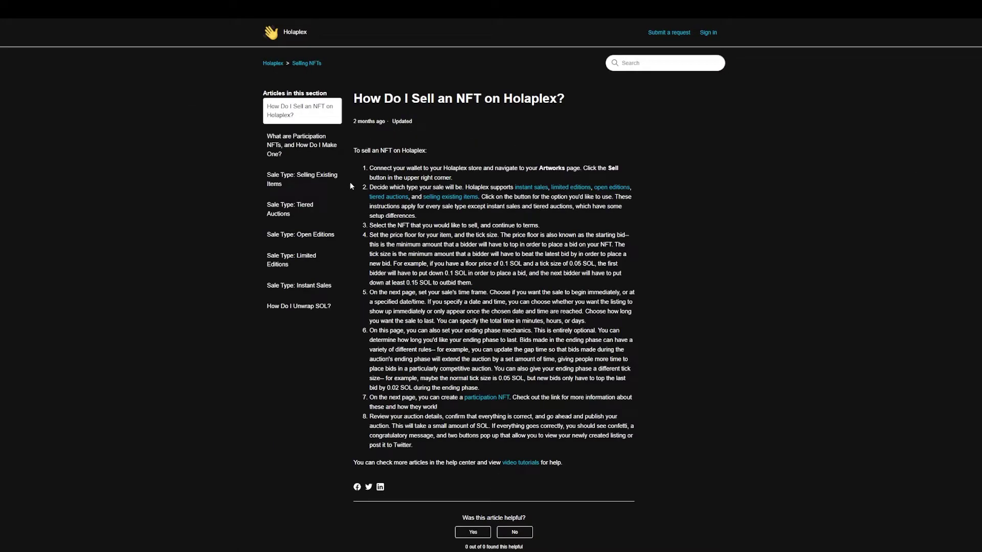
left_click(291, 149)
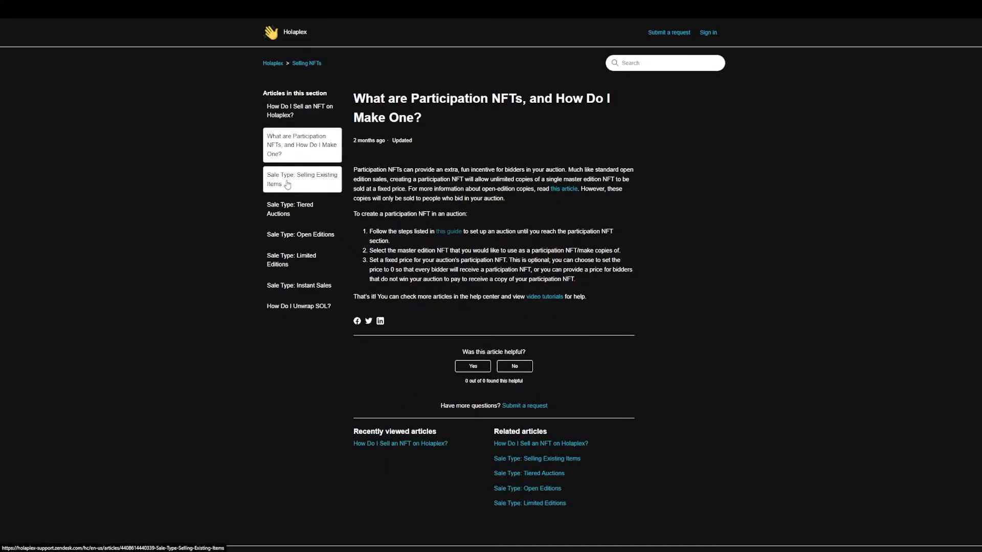
left_click(287, 184)
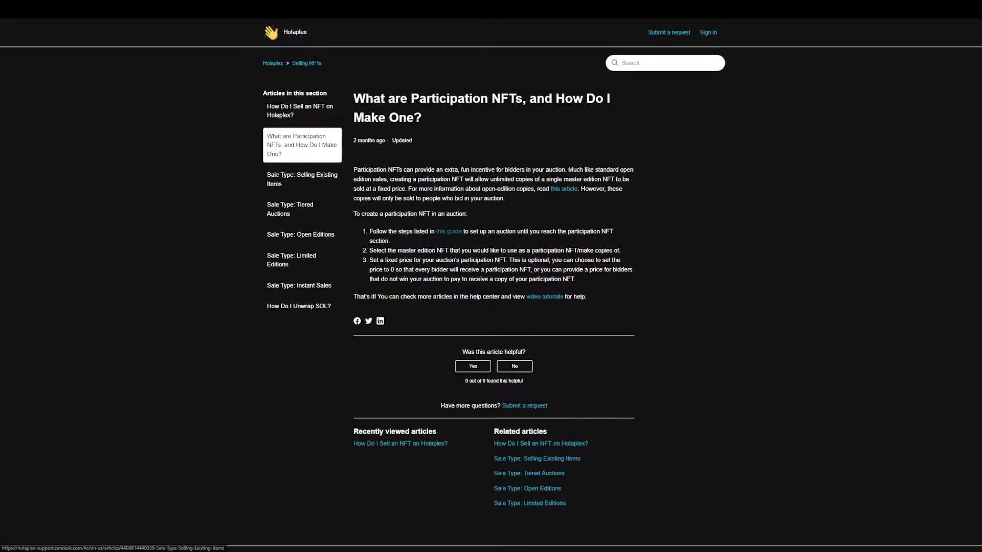
left_click(284, 209)
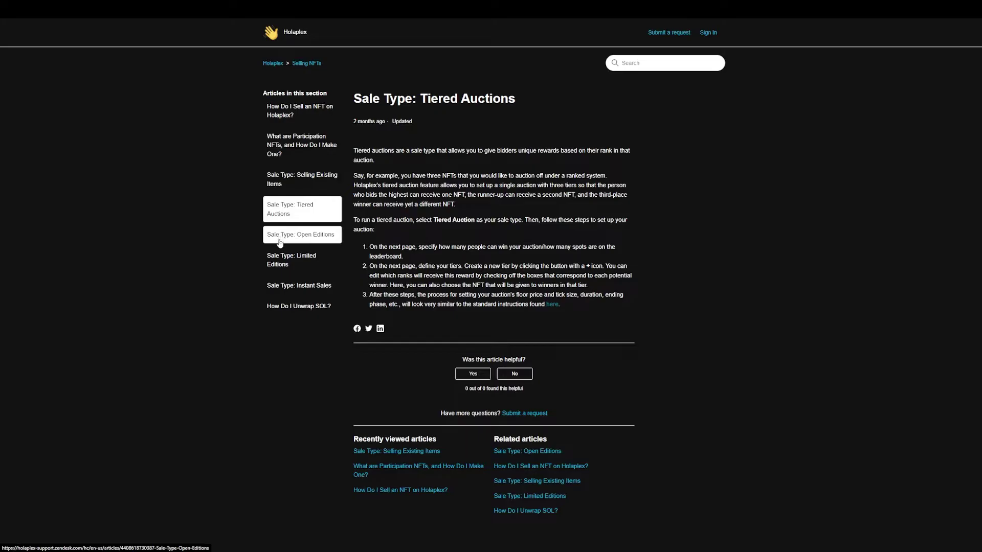
left_click(281, 236)
left_click(271, 33)
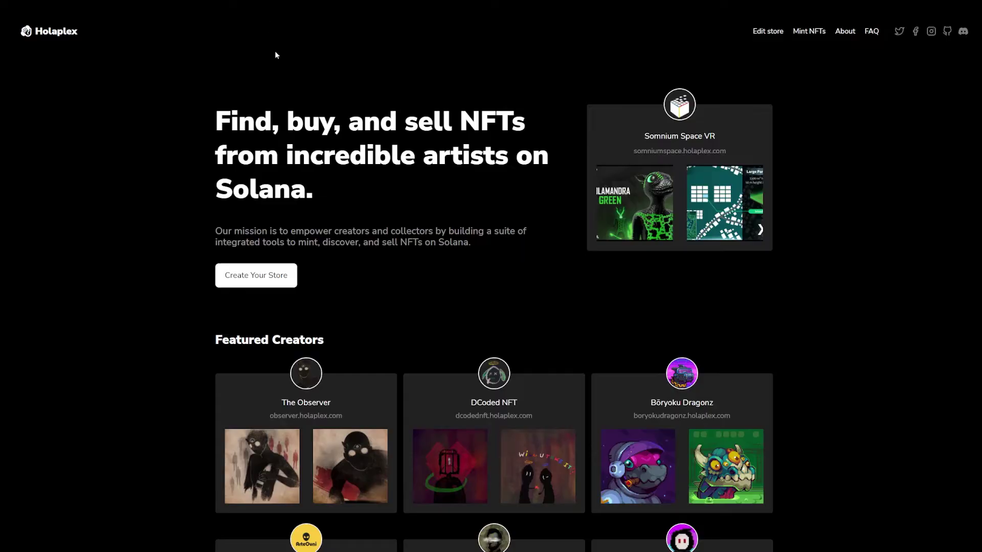
- Start a new Holaplex store and approve the Phantom wallet connection
left_click(275, 280)
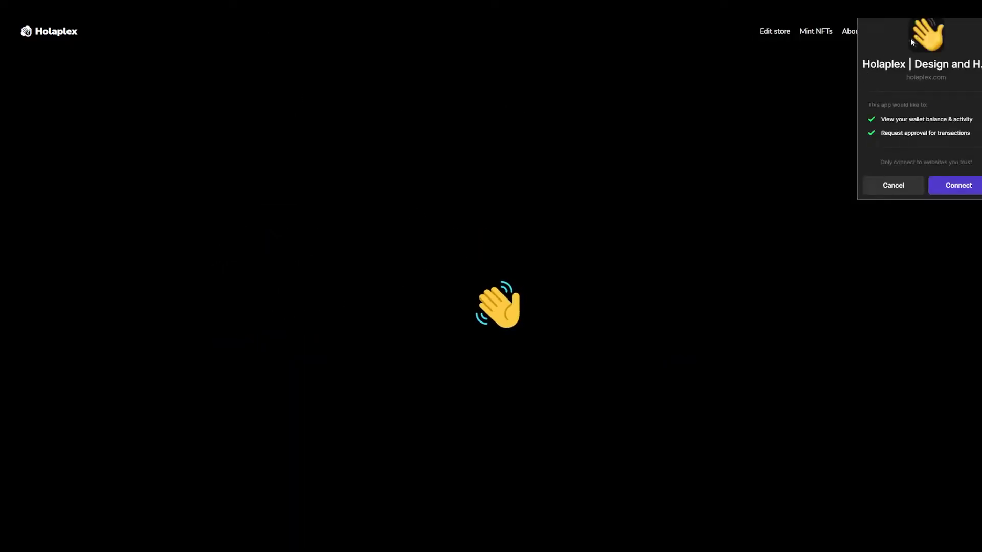
left_click(965, 186)
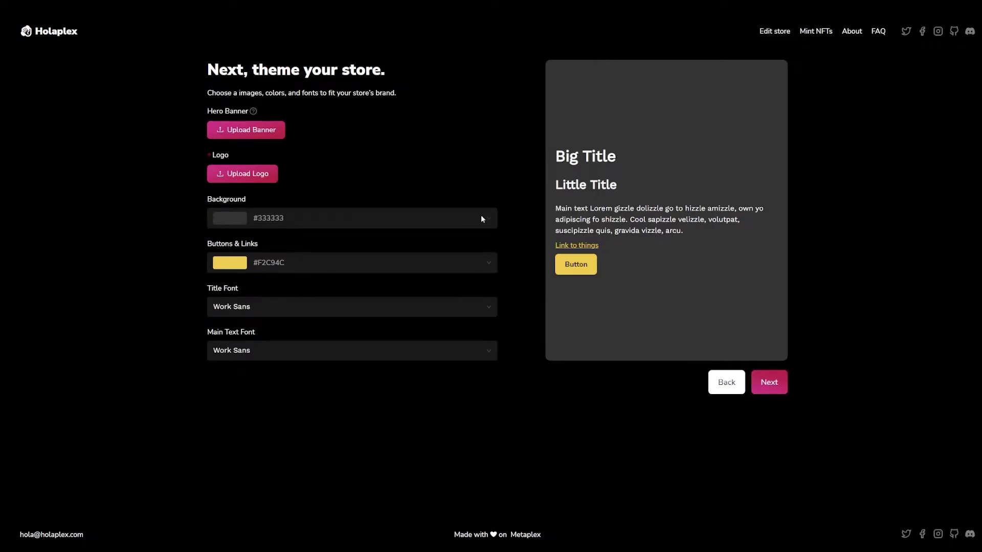
- Upload the circular-icon logo and NFT-Royal-Twitter-Banner hero banner, approving the wallet signature
left_click(246, 174)
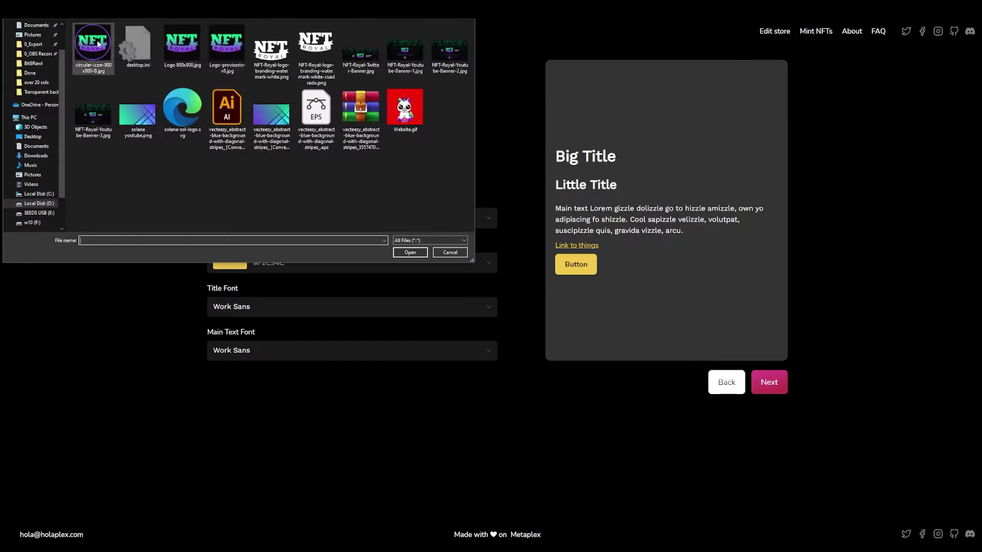
double_click(98, 44)
left_click(257, 138)
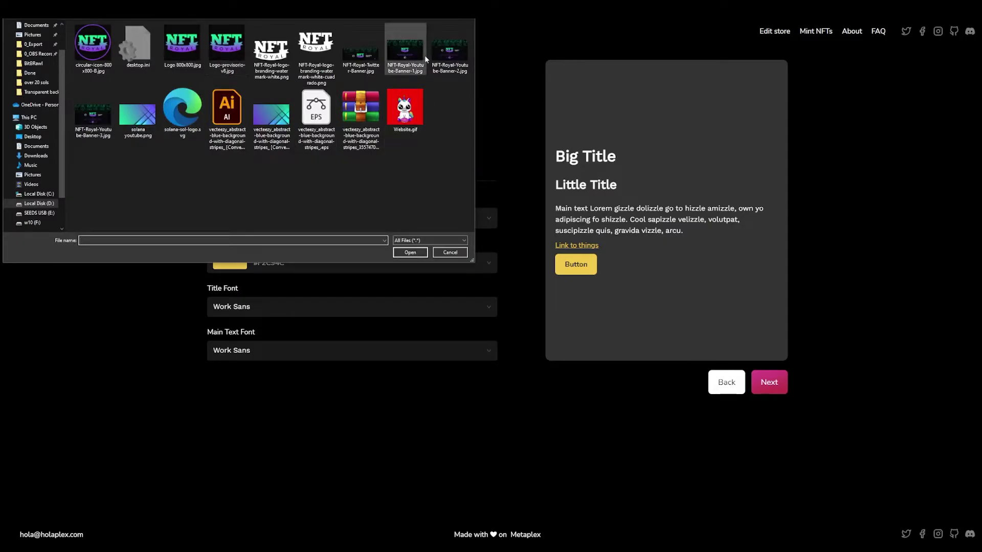
double_click(360, 54)
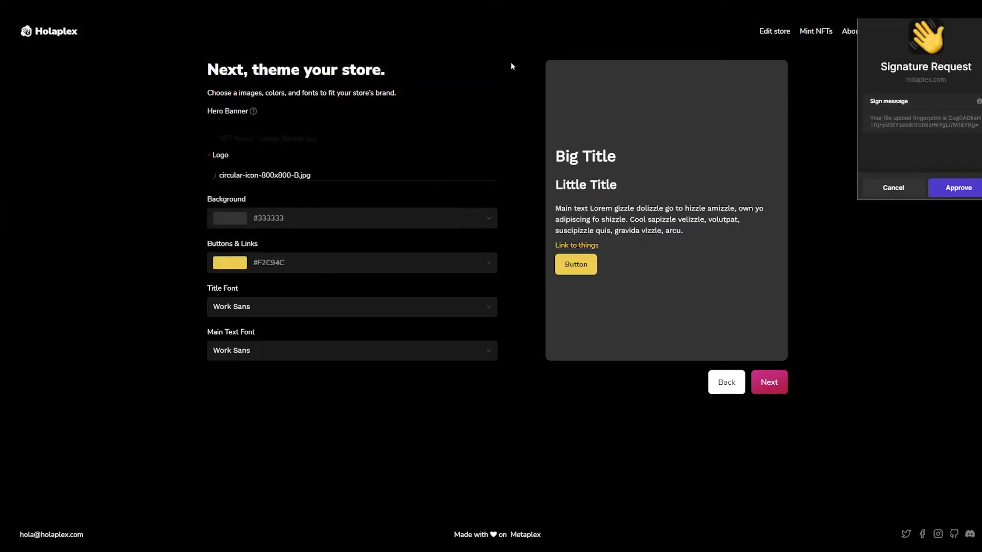
left_click(975, 190)
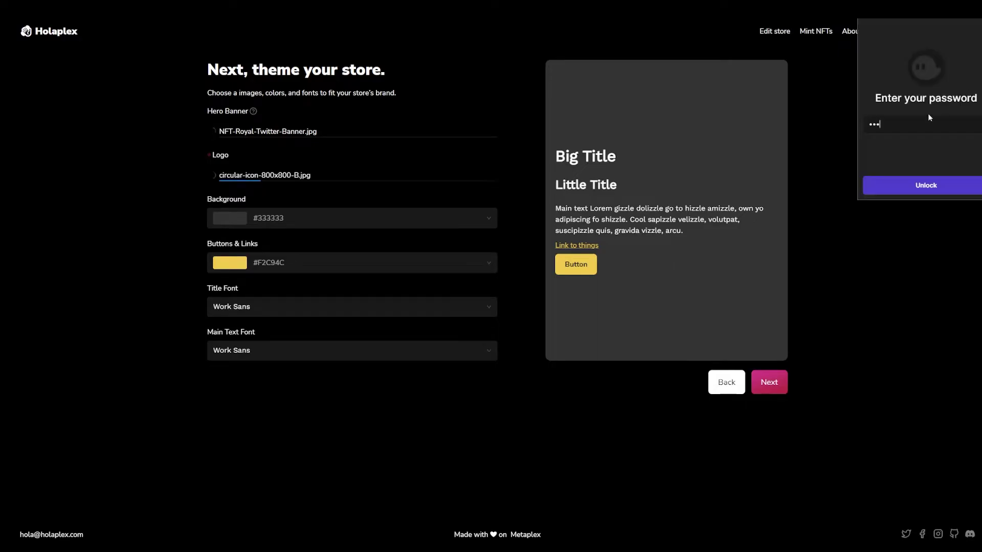
key("Return")
left_click(945, 192)
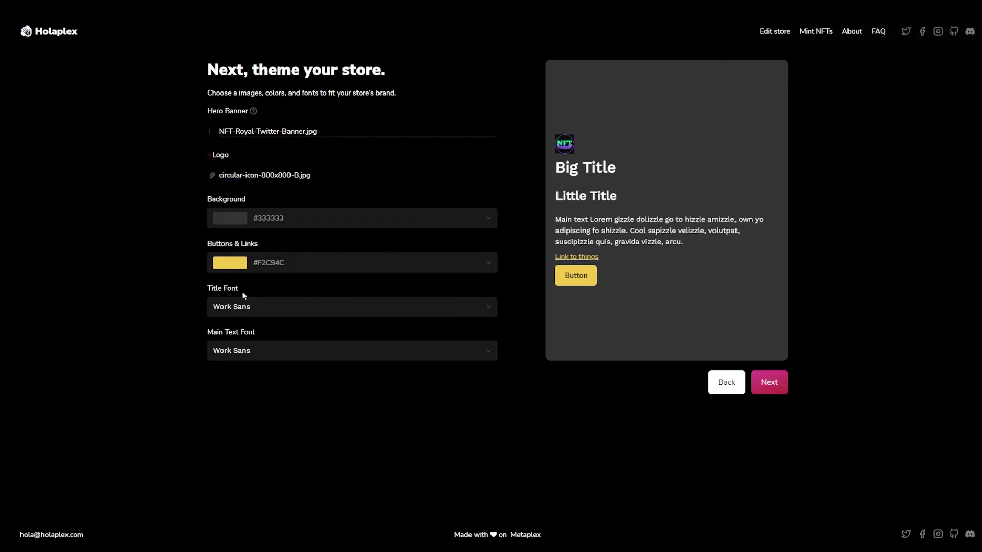
- Set a #1e1e1e background, Roboto title font and Inter main text font
left_click(232, 220)
left_click_drag(211, 265, 211, 273)
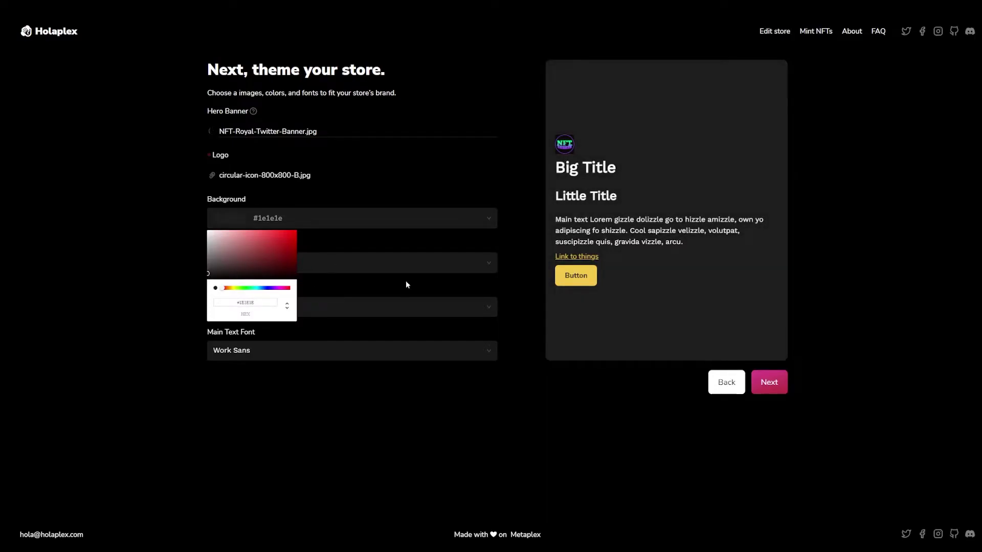
left_click(424, 302)
left_click(236, 325)
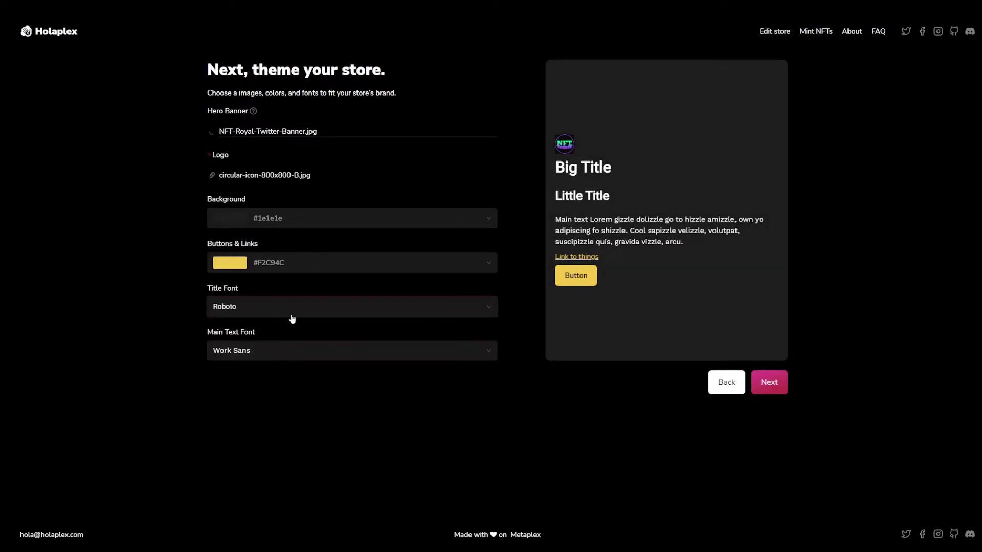
left_click(273, 351)
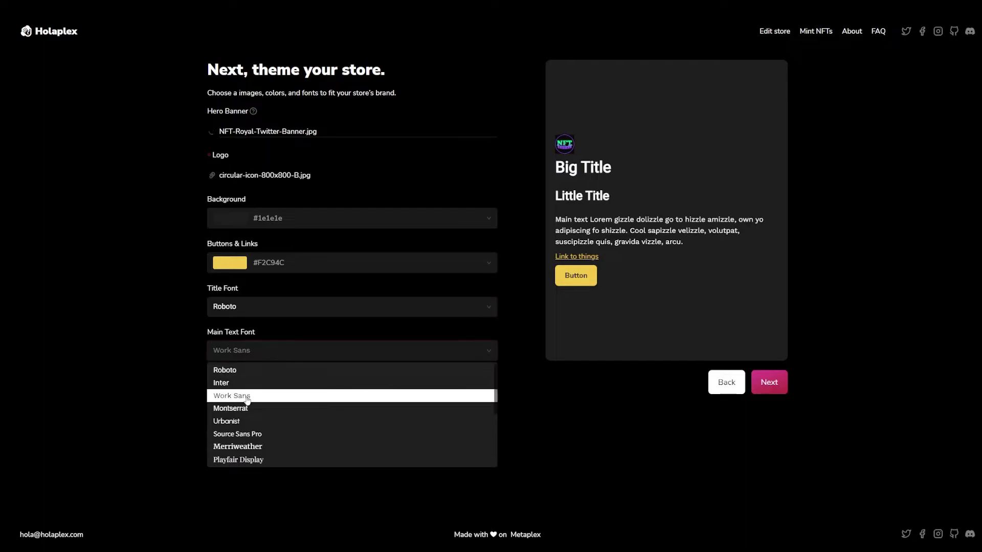
left_click(228, 383)
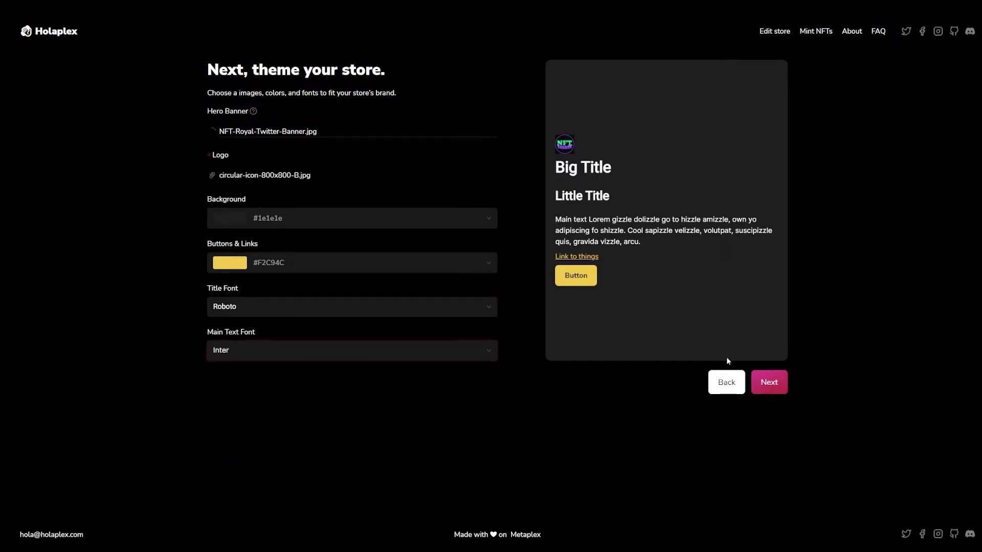
- Enter the store description 'Nft Royal teshis is a test to show how to sell NFT on Holaplex'
left_click(769, 382)
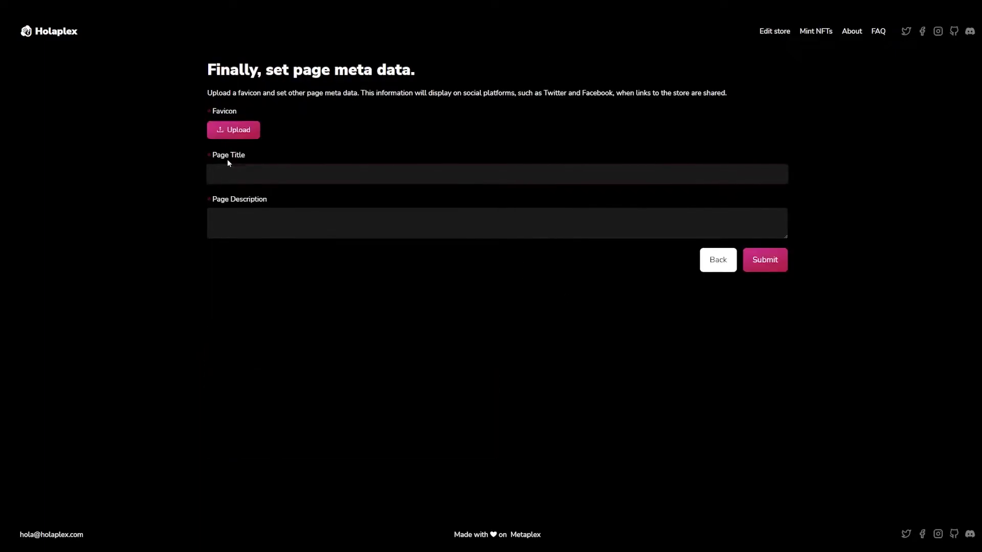
type("Nft Royal teshis")
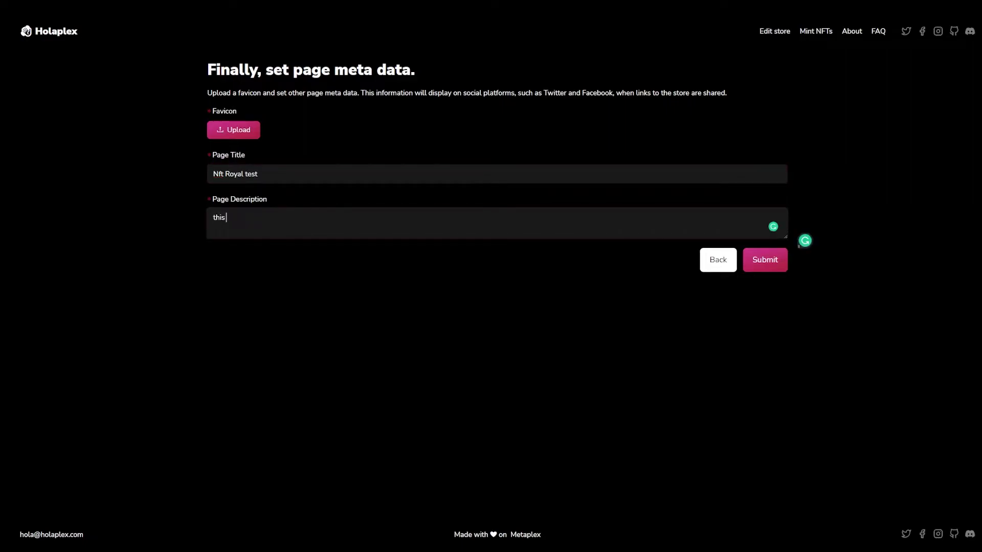
type(" is a test to show how to sell NFT on Holaplez")
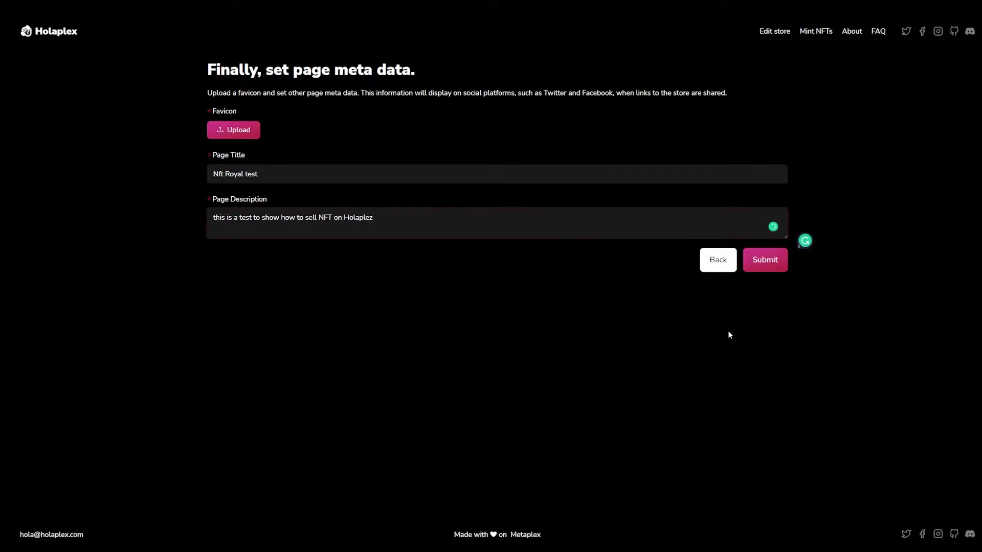
key("BackSpace")
type("x")
left_click(765, 266)
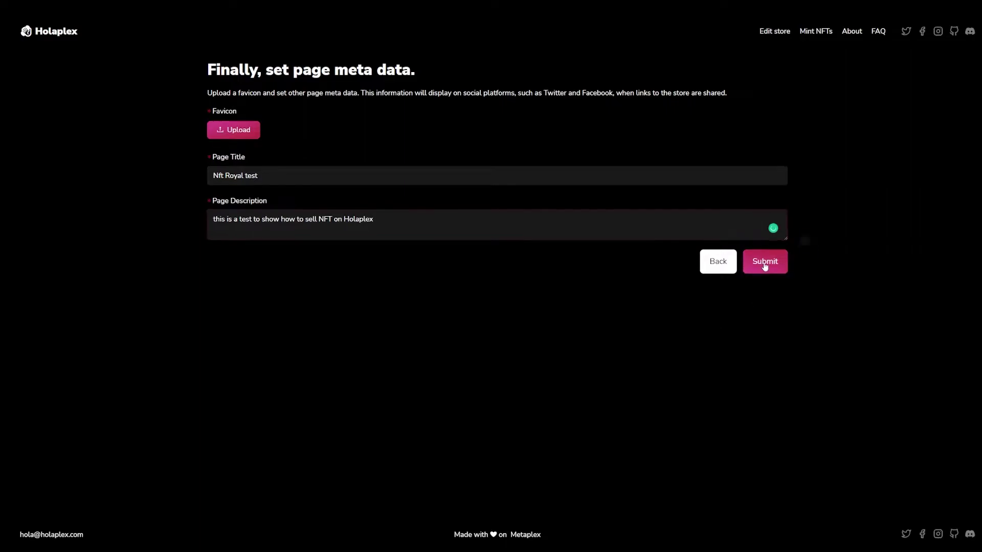
- Upload circular-icon-800x800-B.jpg as the favicon and approve the signature to submit the store
left_click(235, 131)
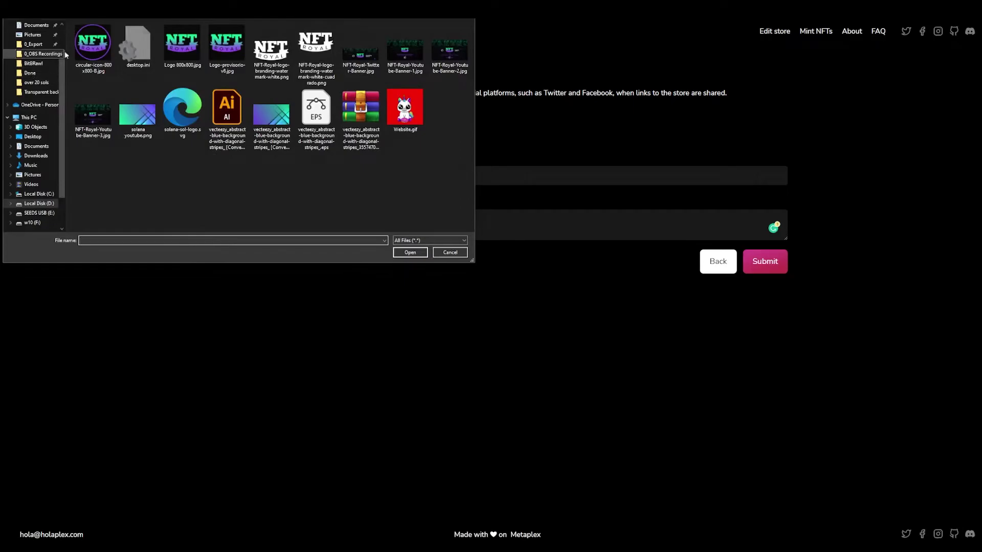
double_click(92, 46)
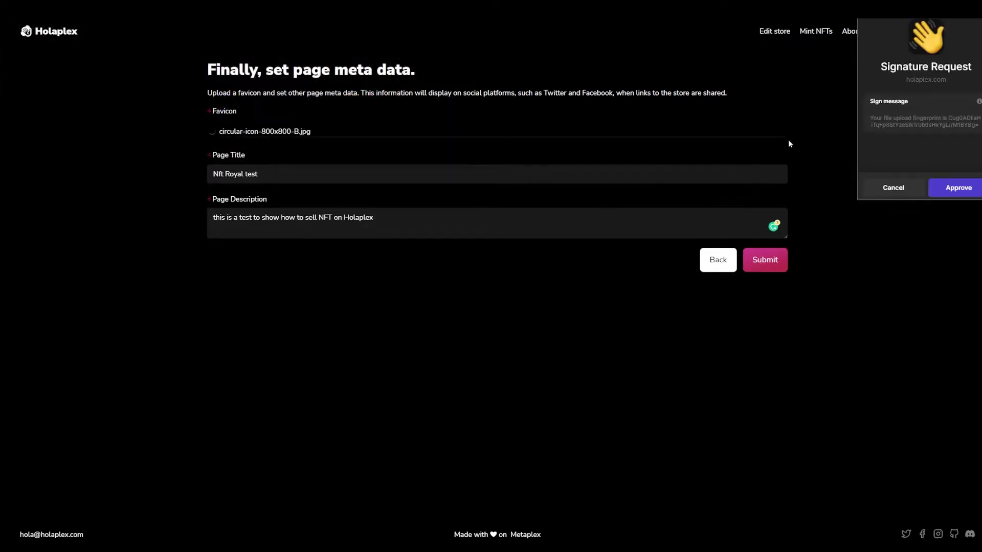
left_click(954, 188)
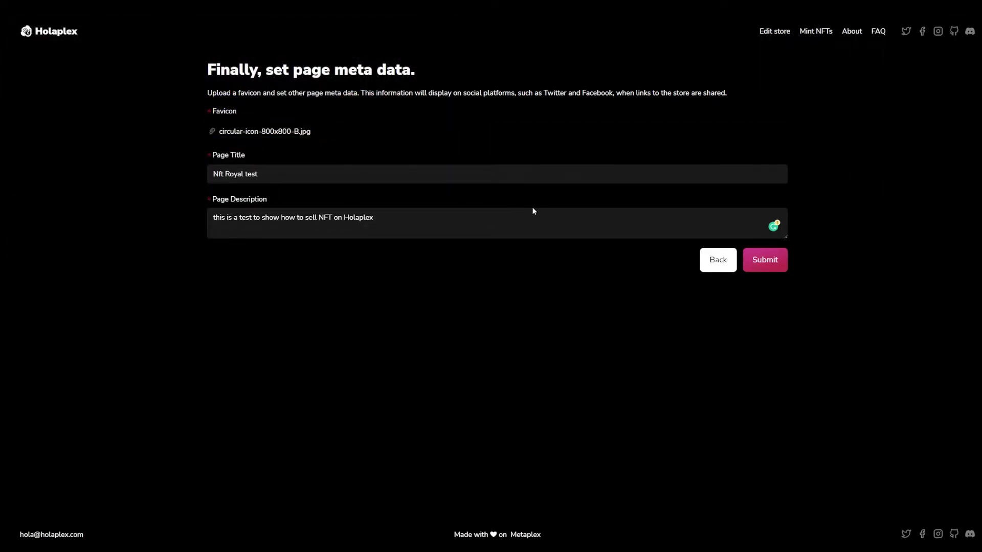
key("Return")
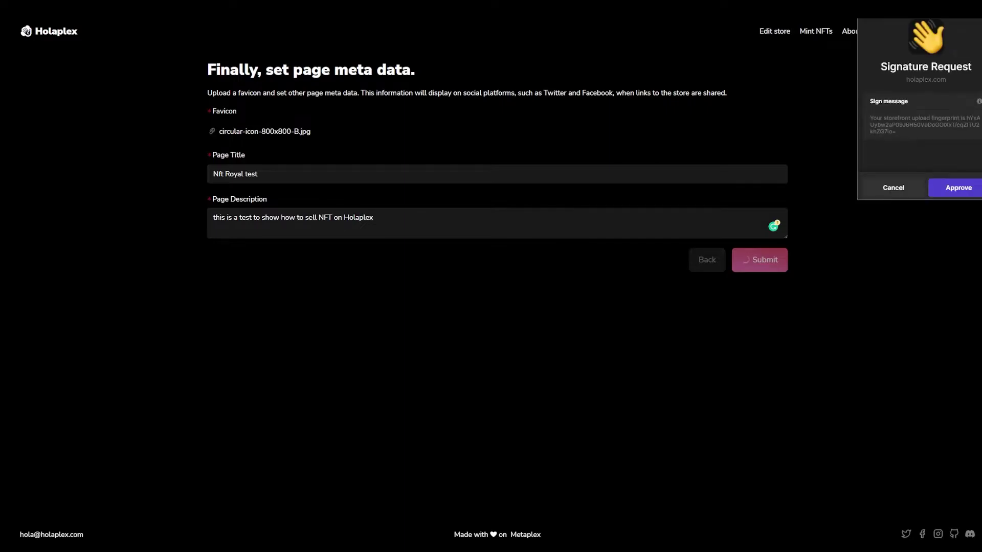
left_click(947, 192)
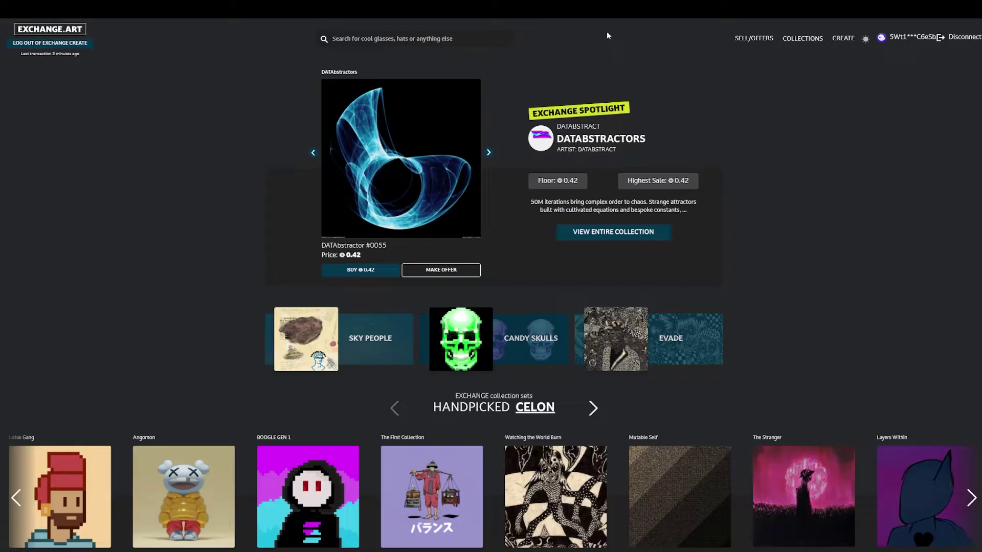
left_click(850, 38)
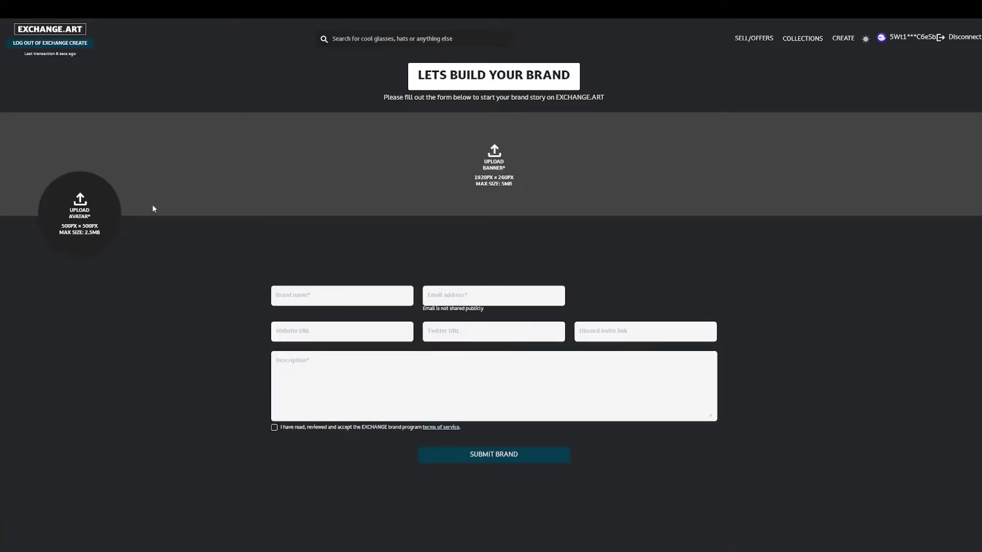
left_click(80, 212)
double_click(138, 47)
left_click(494, 169)
double_click(405, 49)
left_click(334, 294)
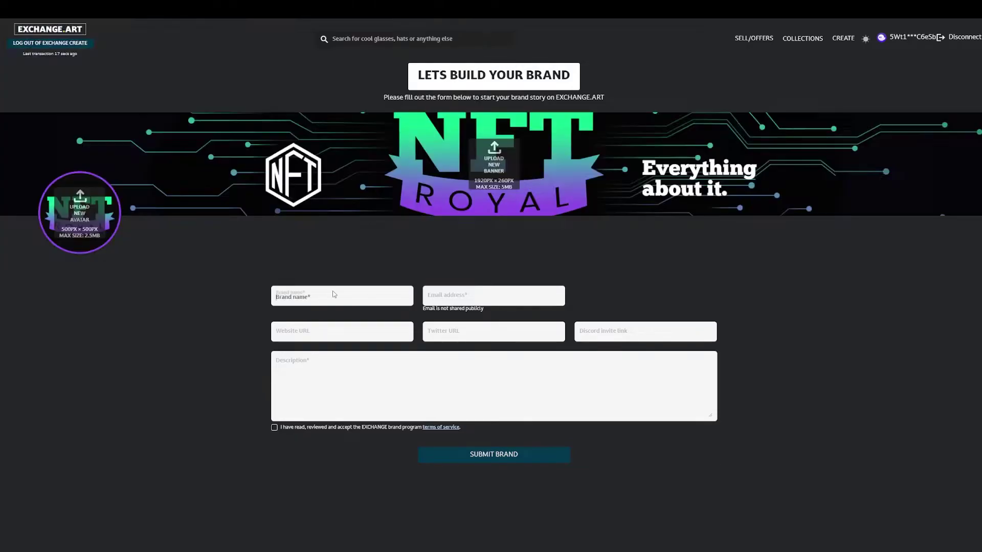
type("NFT royals")
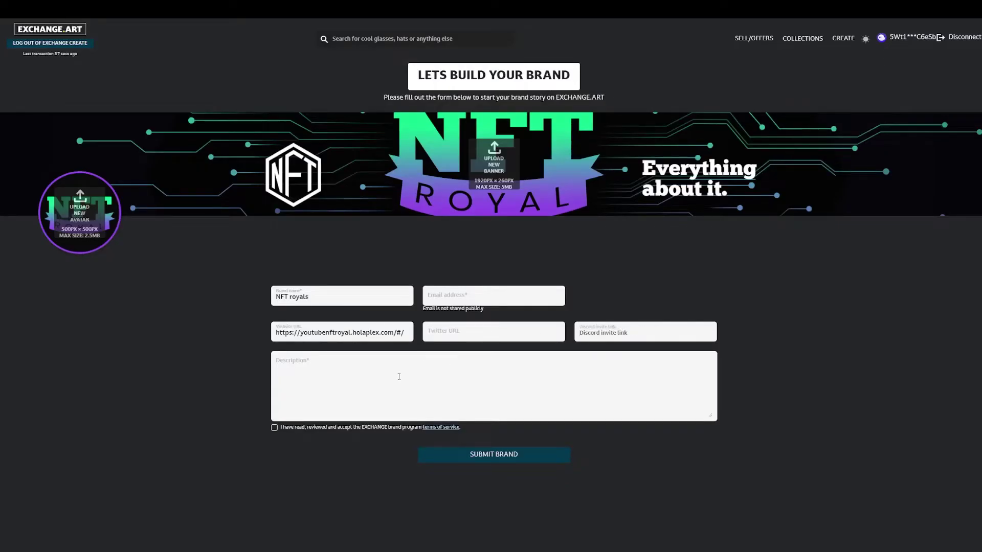
left_click(55, 32)
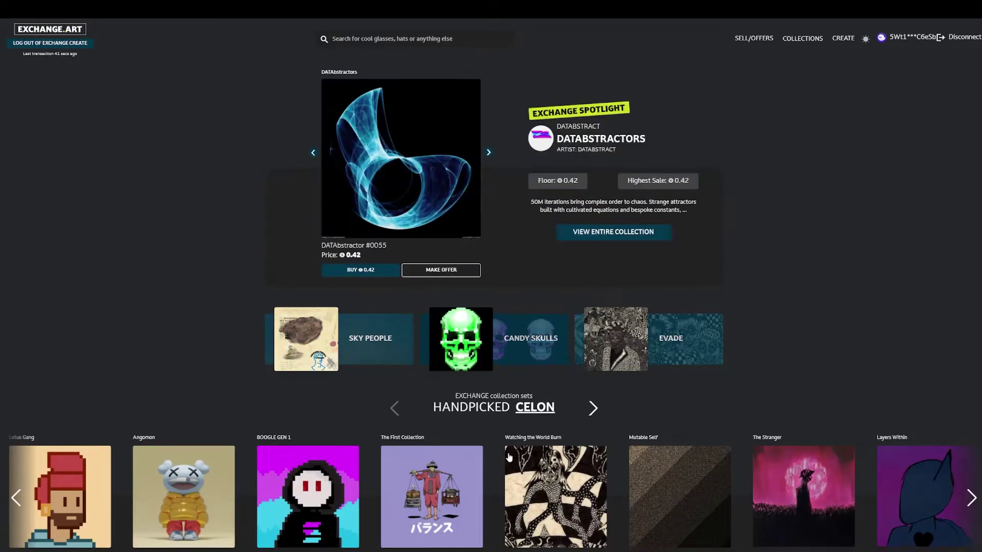
scroll(464, 435, "down", 3)
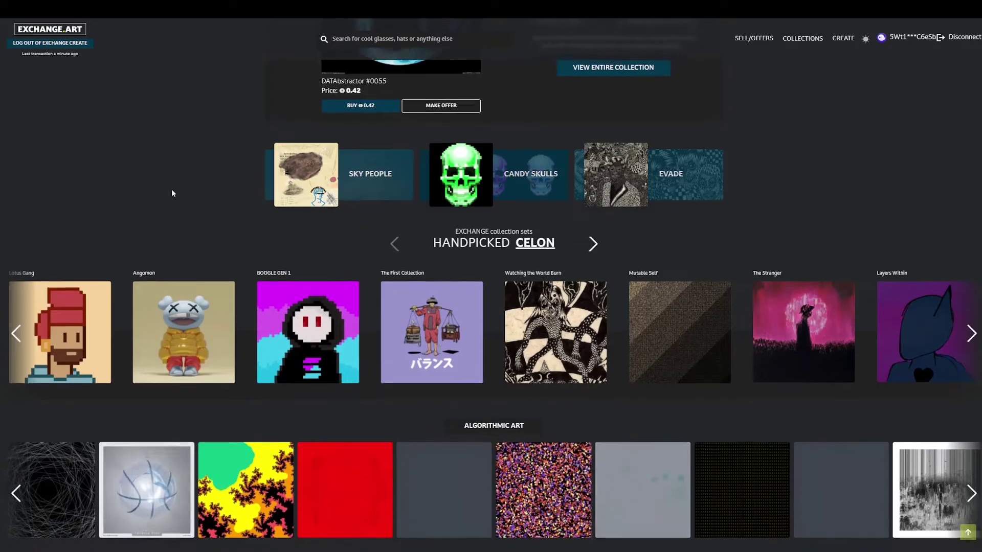
scroll(171, 193, "down", 1)
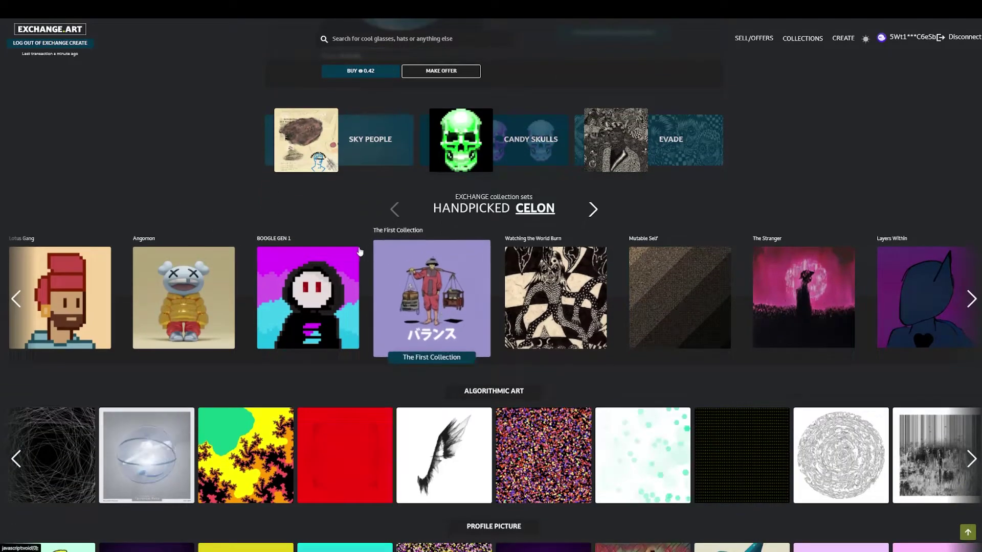
scroll(439, 266, "down", 4)
scroll(468, 245, "down", 2)
scroll(468, 246, "down", 4)
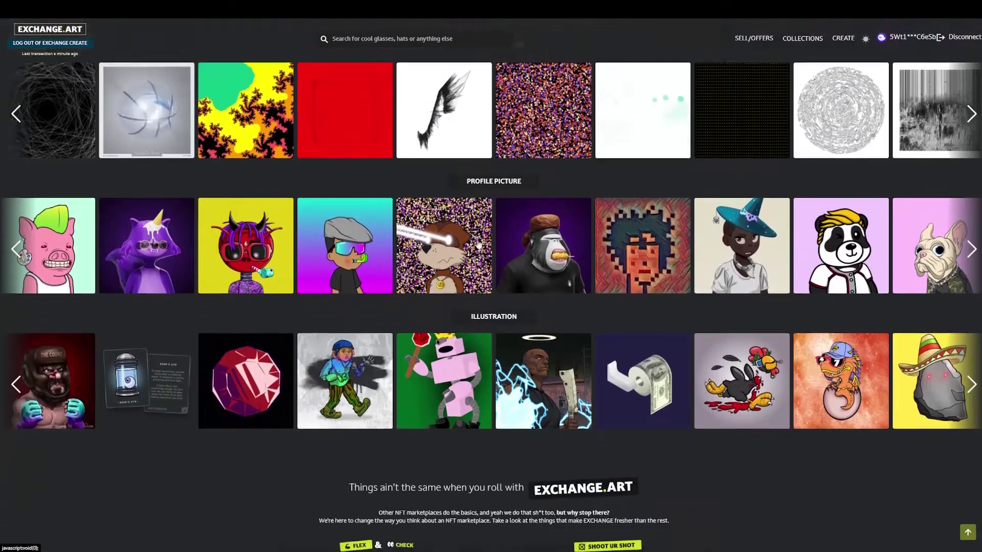
scroll(473, 256, "up", 10)
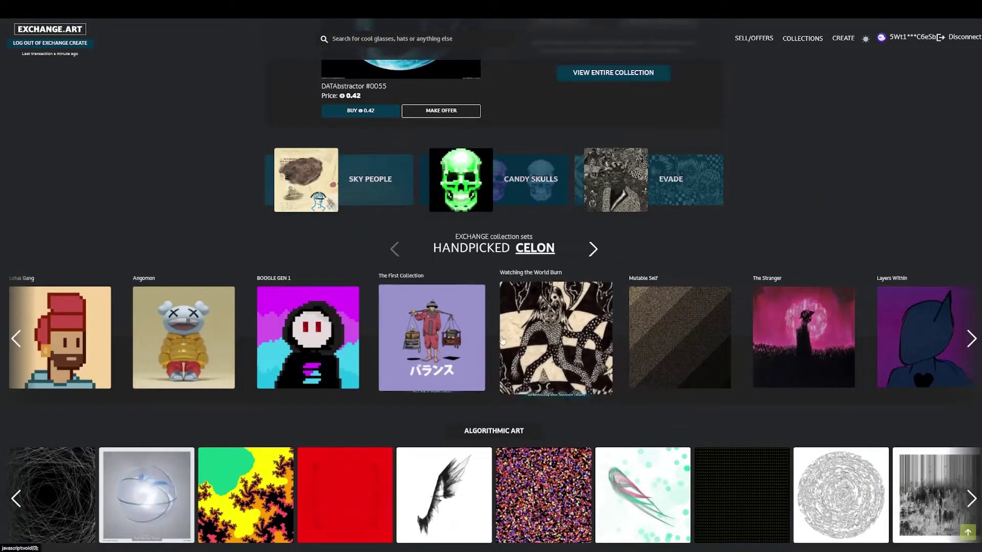
left_click(558, 337)
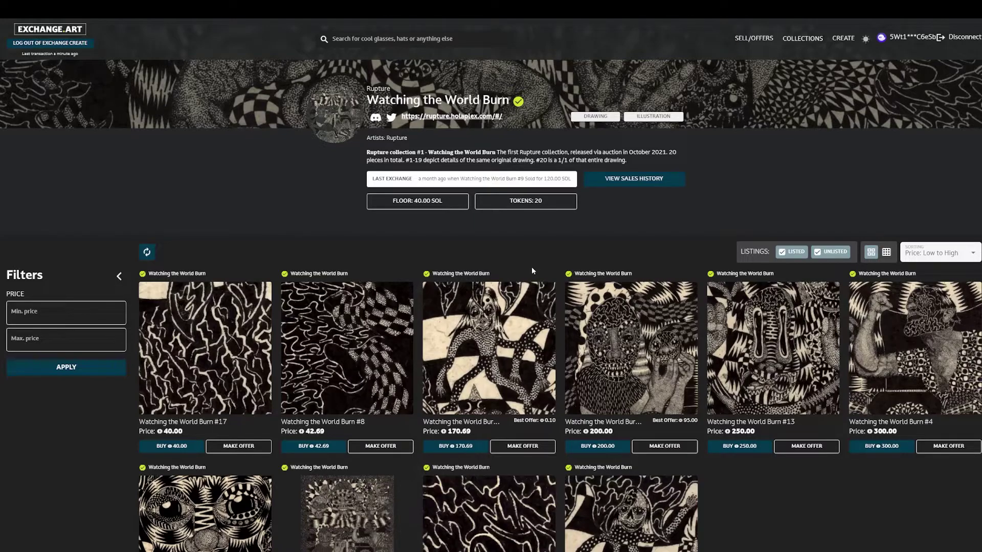
scroll(531, 271, "down", 3)
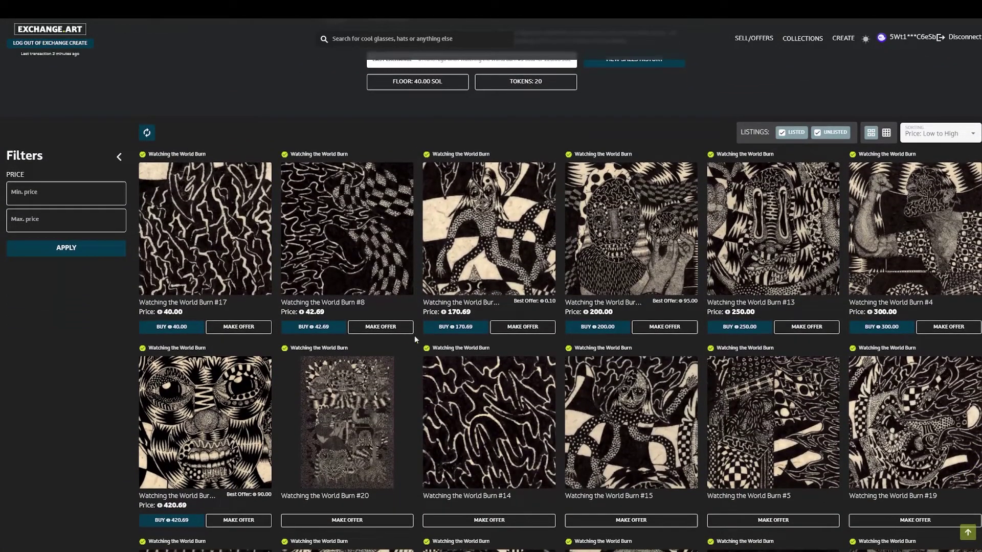
scroll(434, 348, "up", 3)
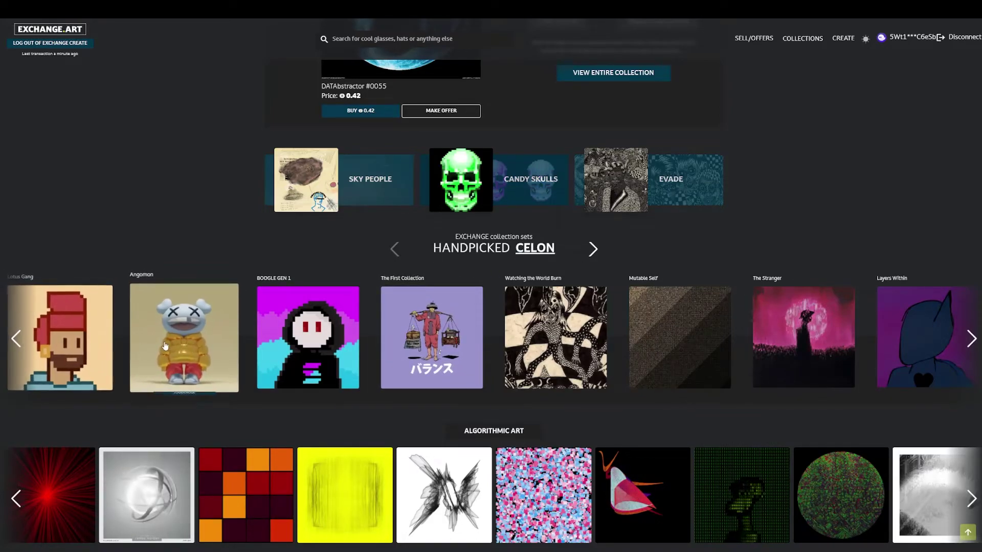
- Scroll down the Exchange.art home page
scroll(490, 168, "down", 10)
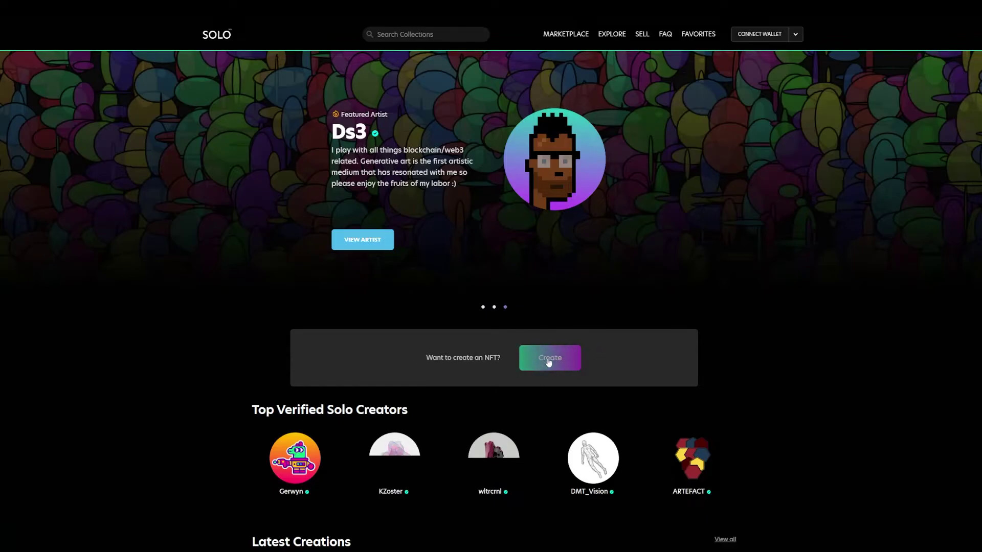
- Connect and authenticate the Phantom wallet on DigitalEyes, then choose image as the new NFT's category
left_click(545, 359)
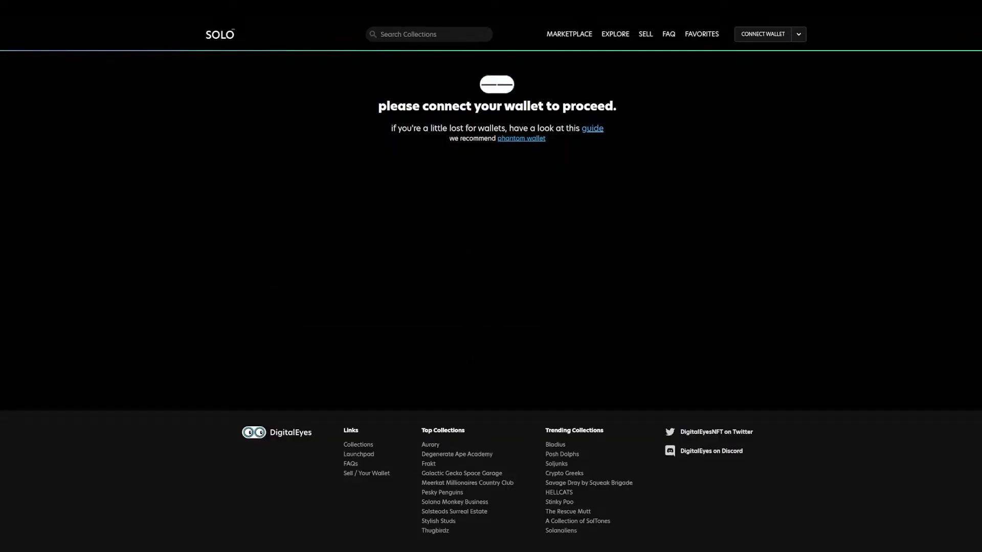
left_click(772, 33)
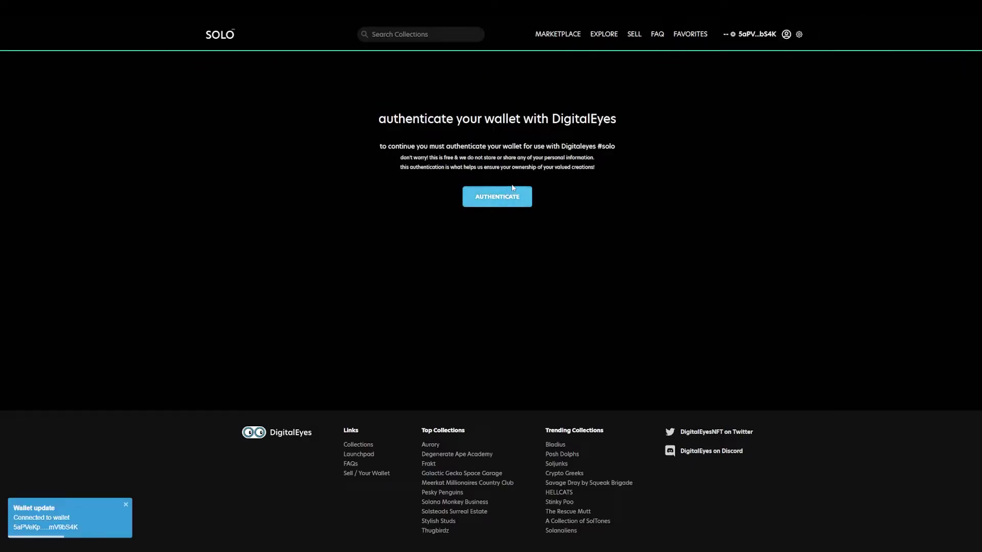
left_click(498, 196)
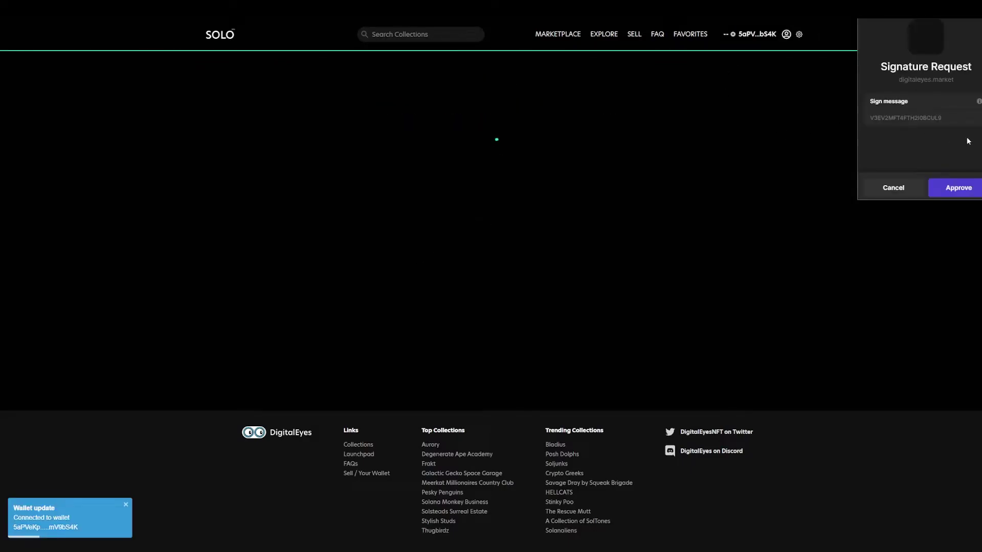
left_click(963, 189)
left_click(482, 193)
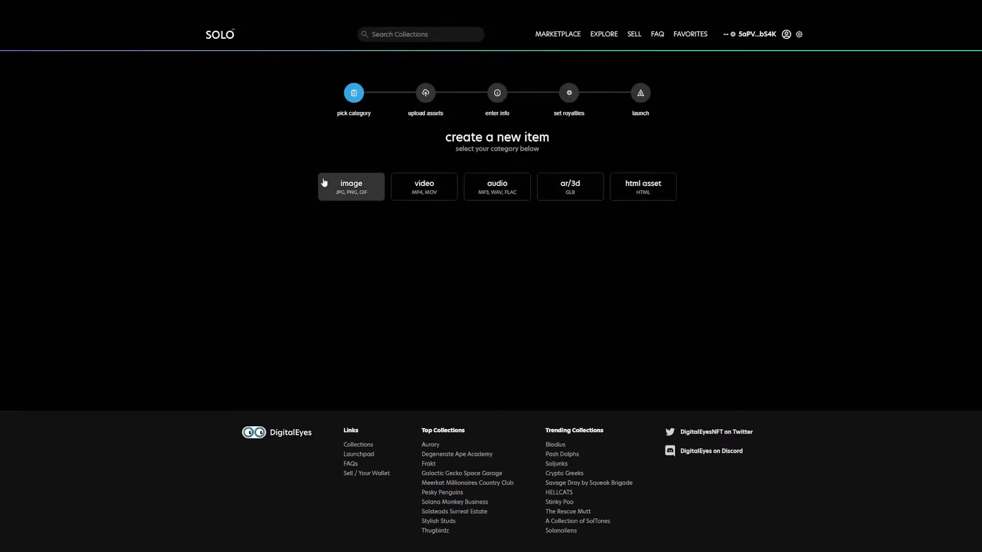
left_click(344, 193)
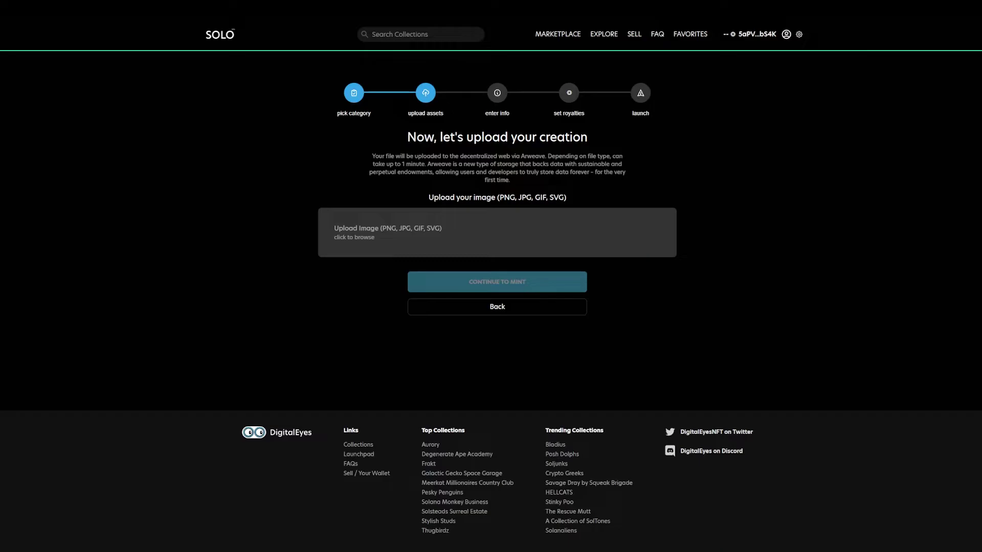
- Attach 1.jpg as the NFT image after reviewing the Arweave storage note, and continue to the details step
left_click_drag(386, 156, 416, 175)
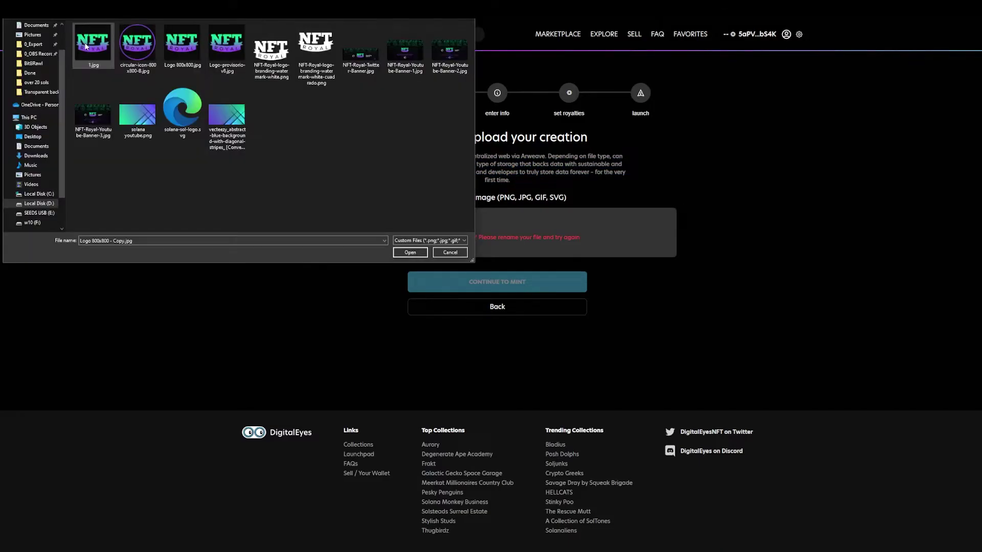
double_click(85, 44)
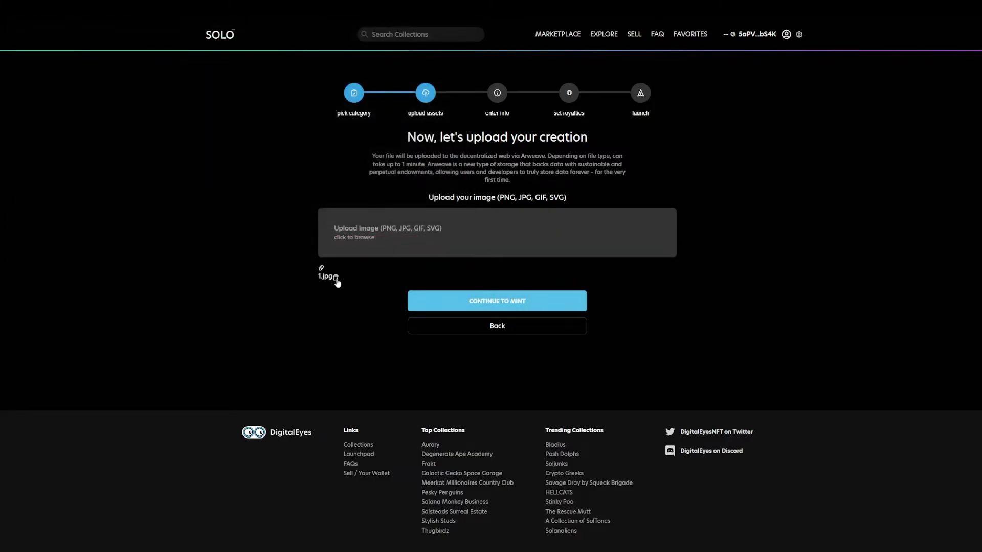
left_click(509, 306)
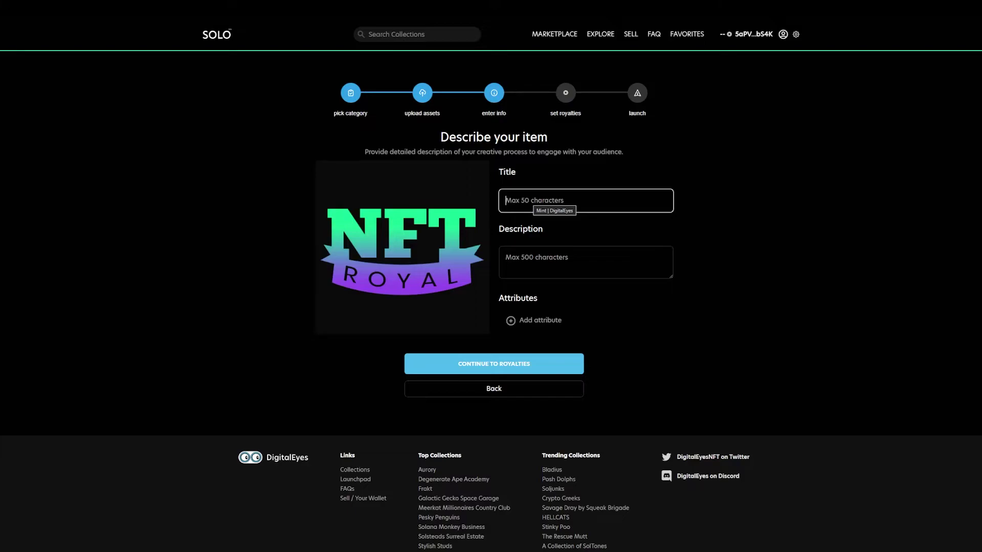
- Title the item 'Nft royal', add a short description, and submit the details
type("Nft royal")
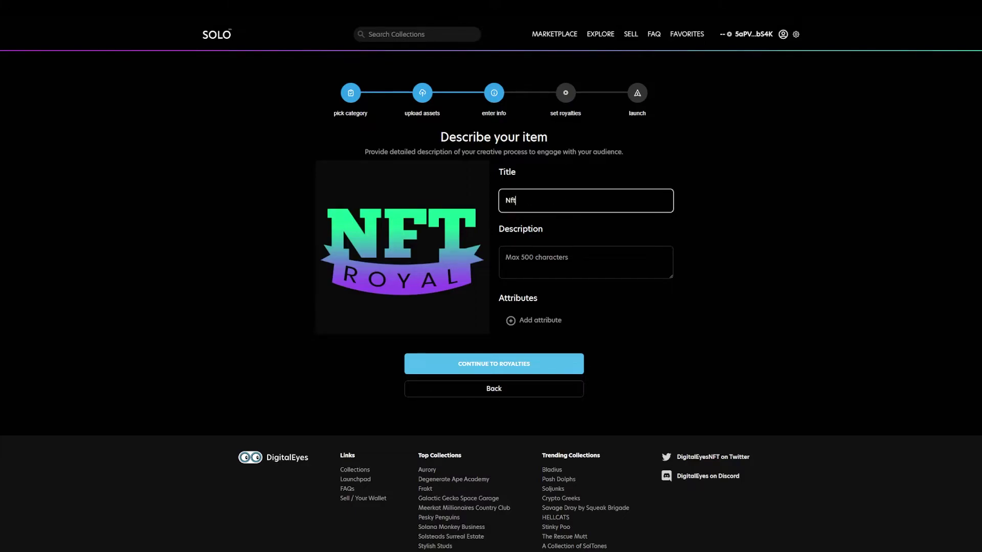
key("Tab")
type("t")
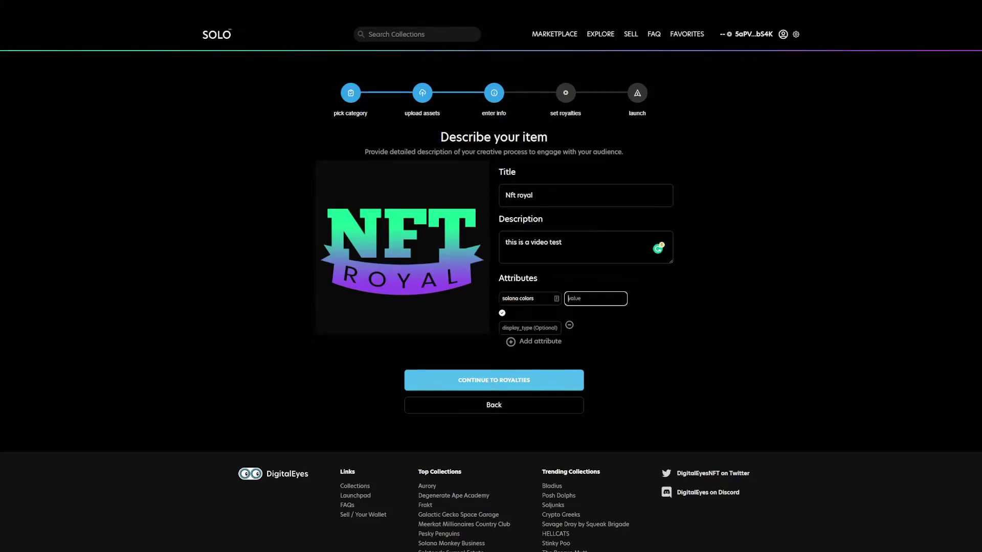
key("Return")
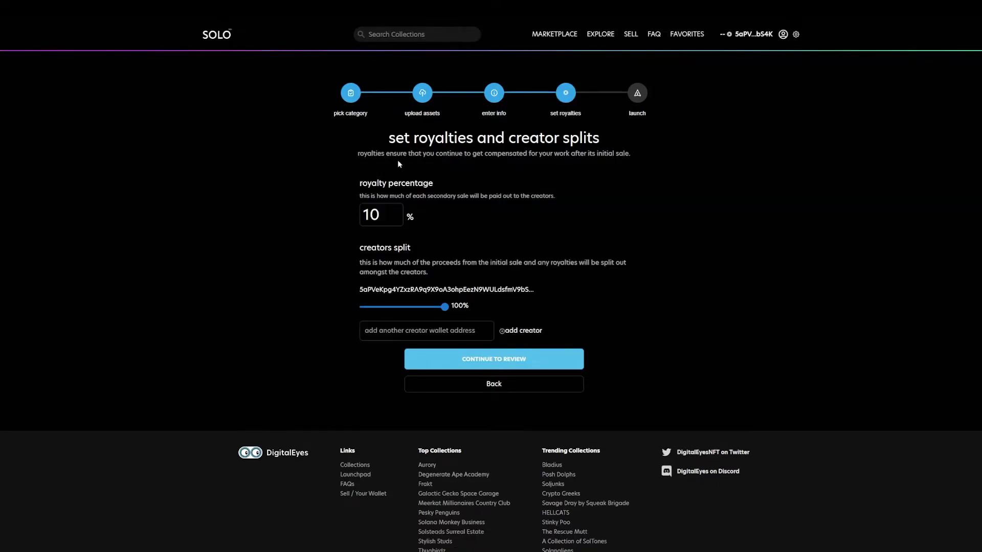
- Change the royalty percentage from 10 to 5 and continue to the launch review
left_click_drag(357, 155, 648, 152)
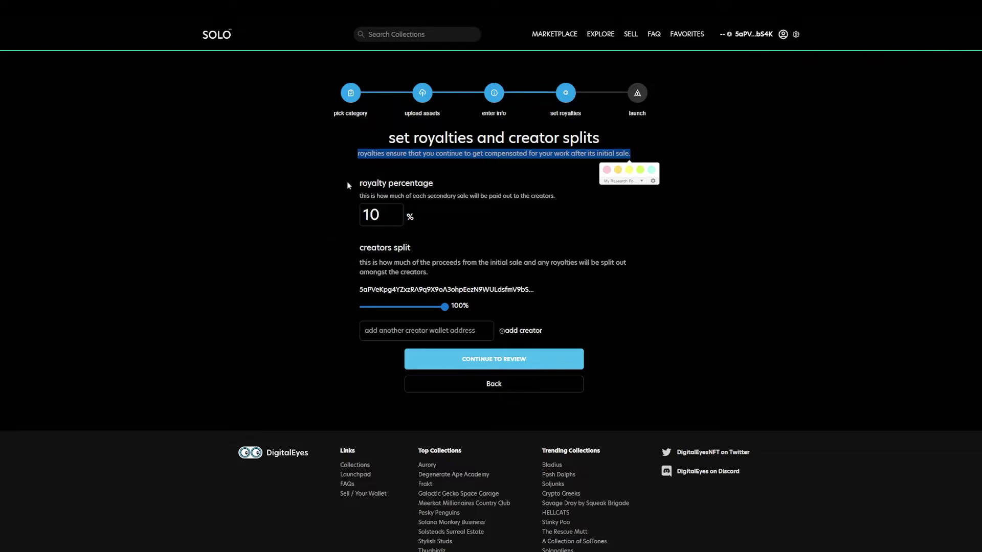
mouse_move(347, 181)
left_mouse_down()
mouse_move(376, 196)
mouse_move(449, 197)
left_mouse_up()
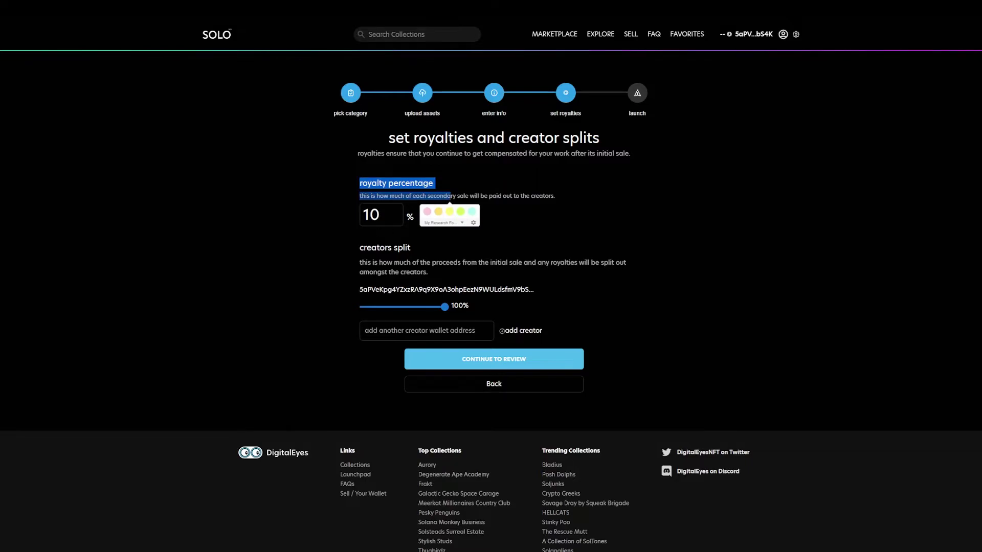
double_click(371, 214)
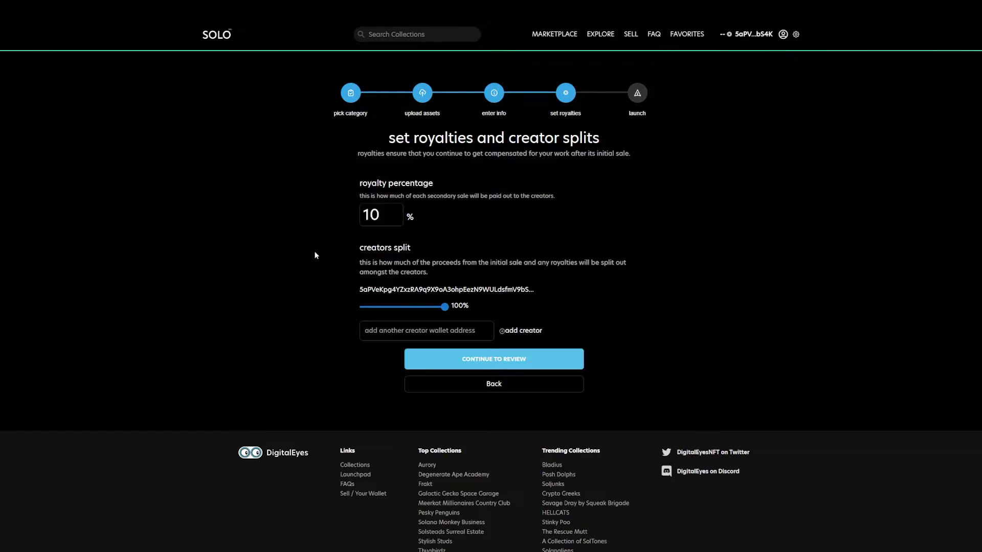
type("5")
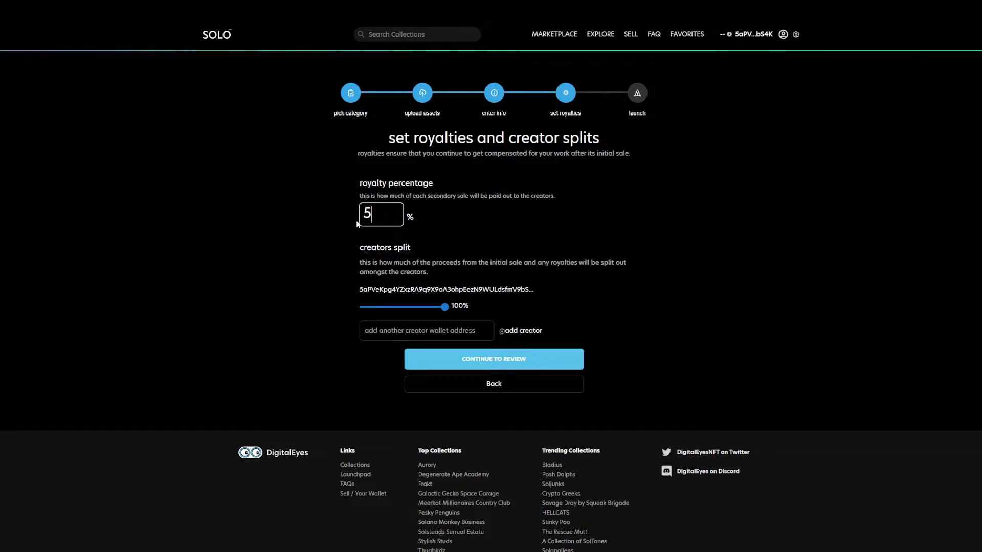
left_click(363, 330)
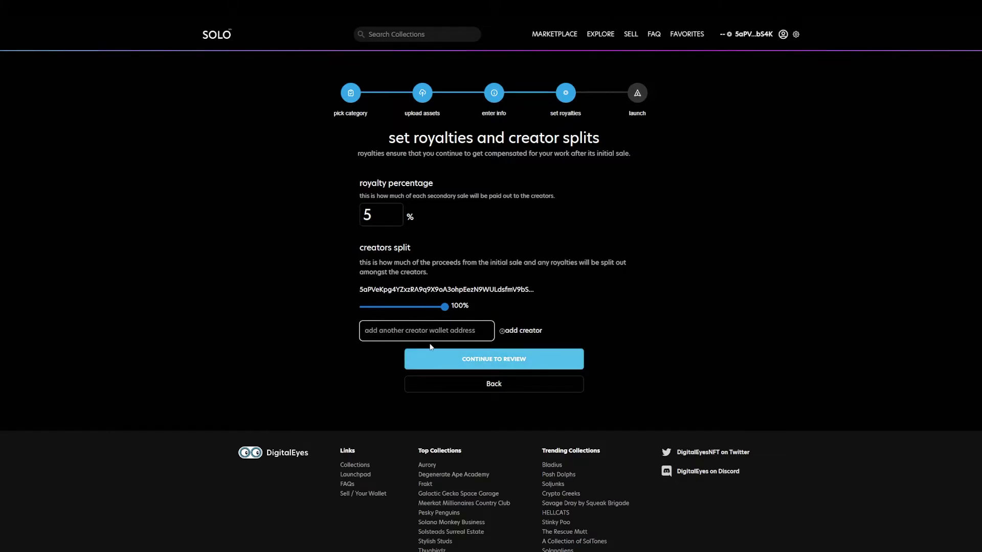
left_click(430, 366)
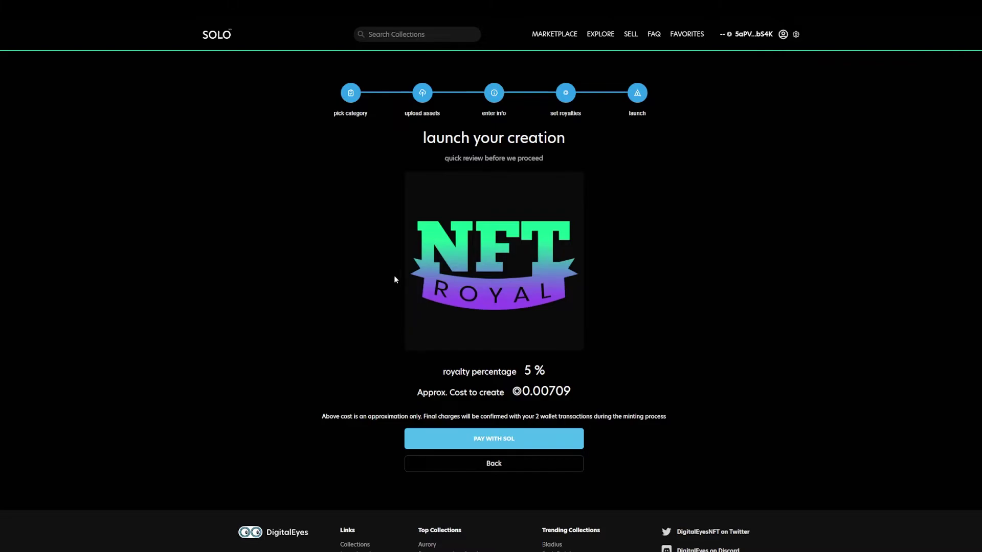
- Pay with SOL to mint NFT Royal, follow the Arweave upload progress, then leave the failed mint
left_click(456, 439)
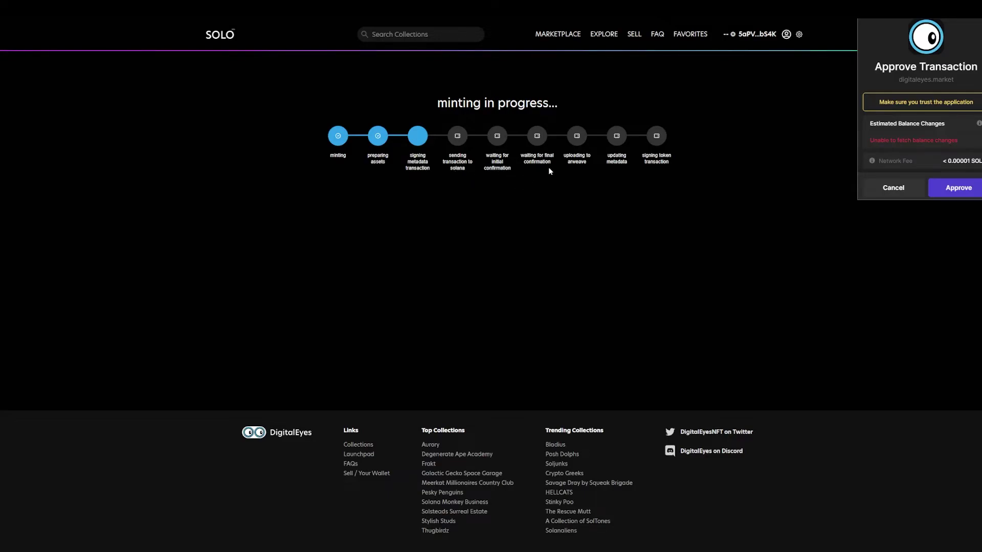
left_click_drag(569, 156, 630, 167)
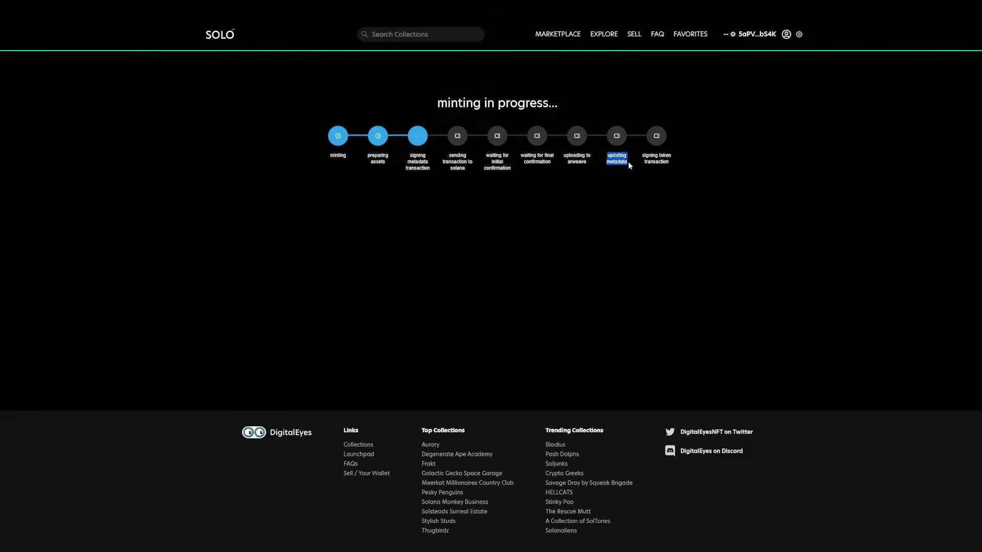
left_click(645, 157)
left_click(696, 104)
left_click(213, 37)
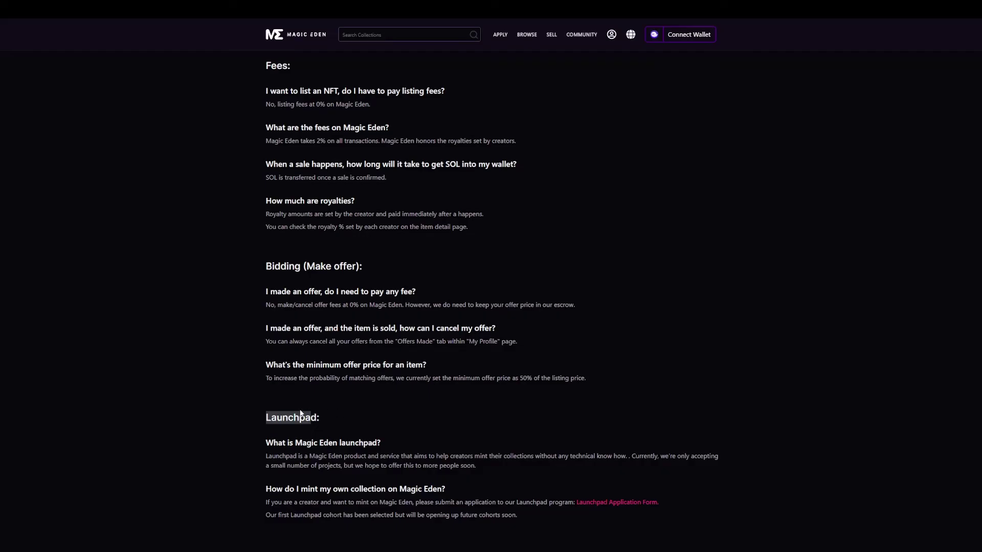
- Highlight the FAQ's Launchpad answers, including the one on minting your own collection
mouse_move(300, 413)
left_mouse_down()
mouse_move(247, 412)
mouse_move(364, 417)
mouse_move(270, 427)
mouse_move(338, 443)
mouse_move(396, 440)
mouse_move(232, 456)
mouse_move(460, 466)
mouse_move(474, 457)
mouse_move(673, 457)
mouse_move(386, 466)
mouse_move(321, 486)
mouse_move(290, 466)
mouse_move(487, 467)
left_mouse_up()
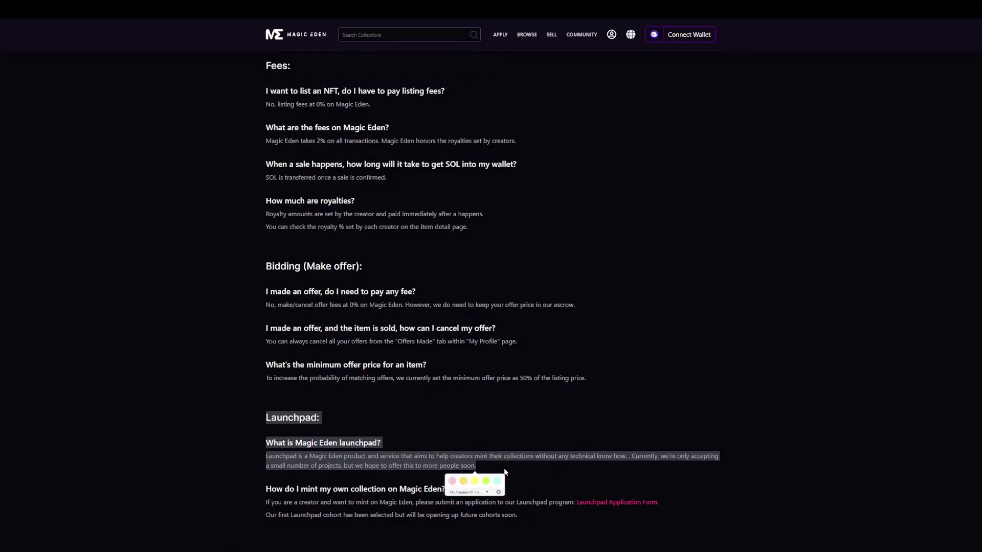
left_click(257, 503)
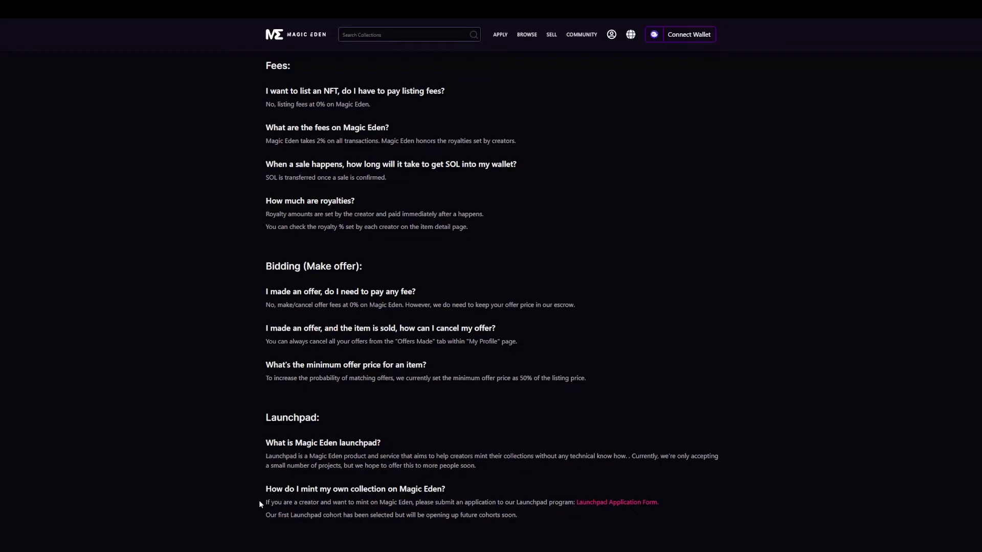
mouse_move(263, 503)
left_mouse_down()
mouse_move(566, 506)
mouse_move(517, 516)
left_mouse_up()
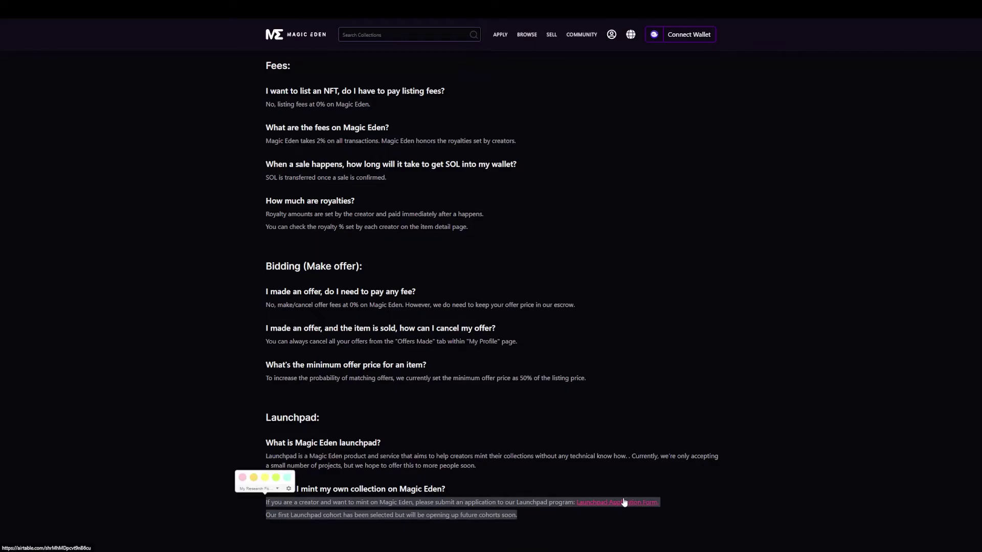
- Open the Launchpad Application Form and scroll through its fields down to Submit and back
left_click(612, 502)
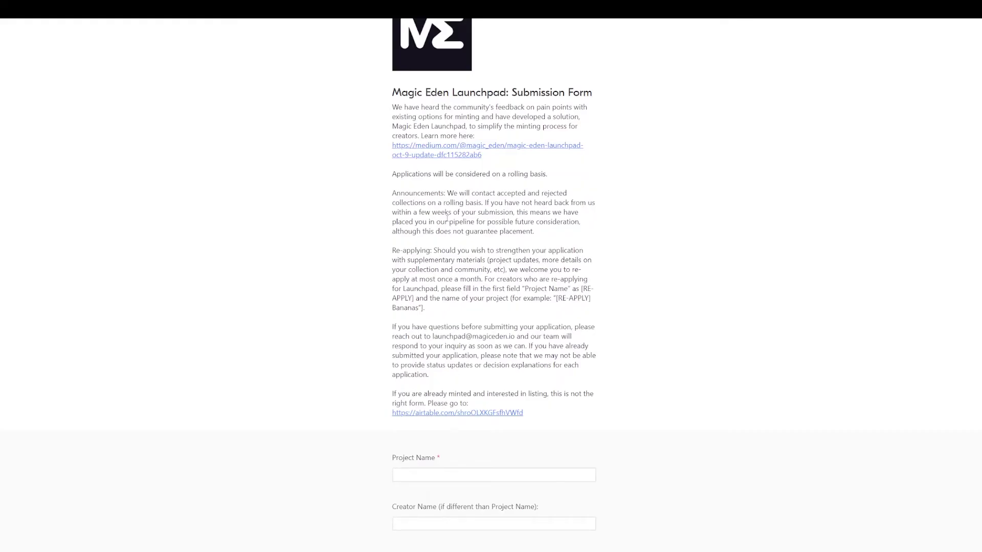
scroll(446, 218, "down", 9)
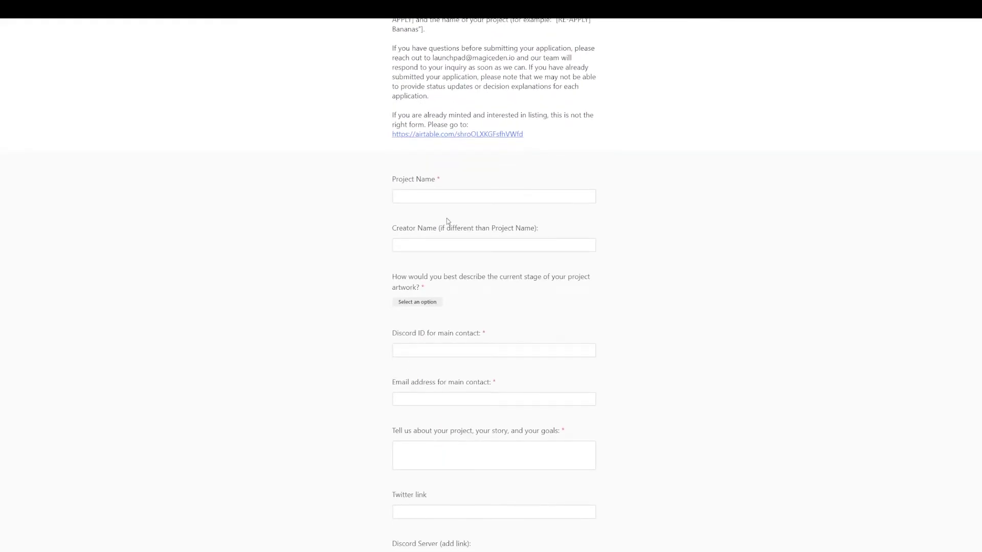
scroll(447, 217, "down", 6)
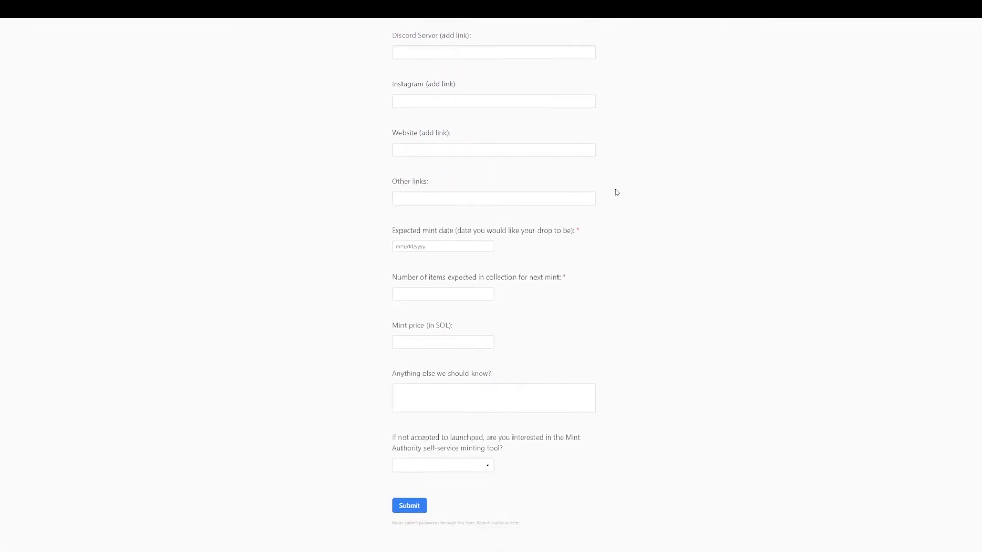
scroll(614, 191, "up", 15)
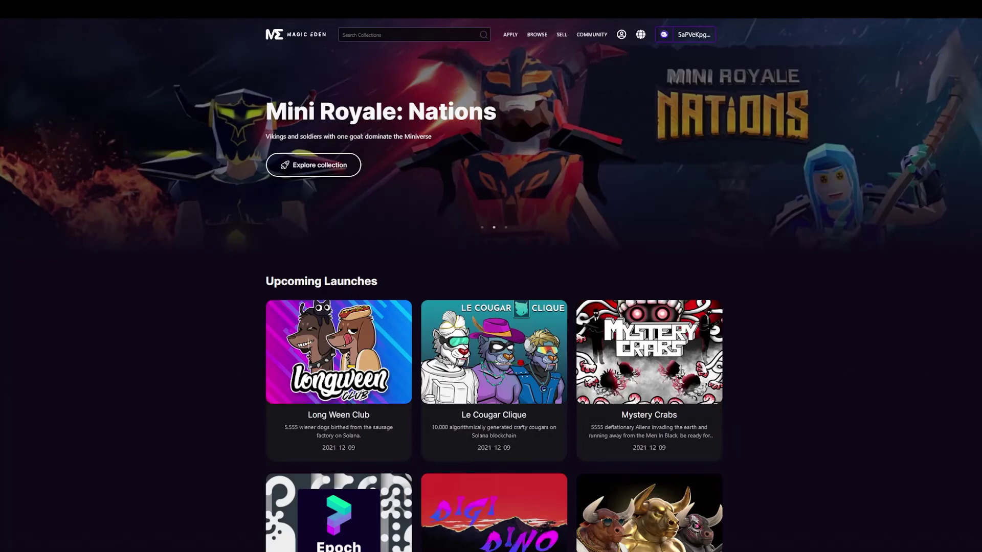
- Check the wallet options, then go to the FAQ page through the Community menu
left_click(685, 34)
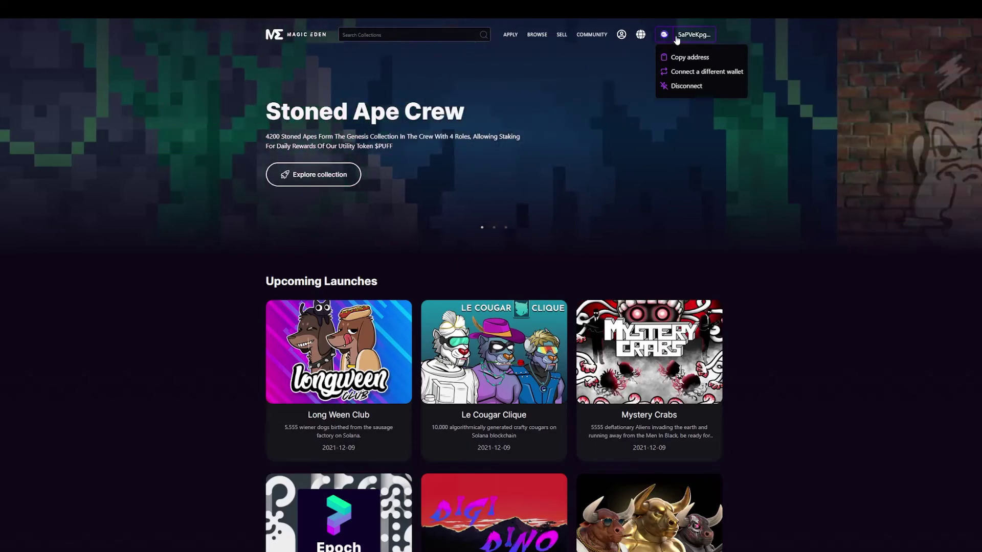
left_click(592, 34)
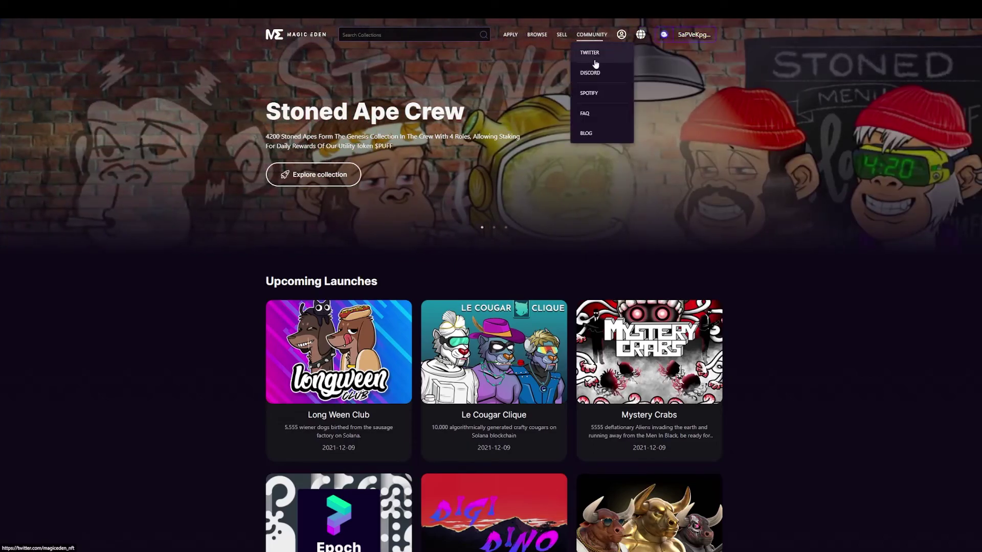
left_click(600, 115)
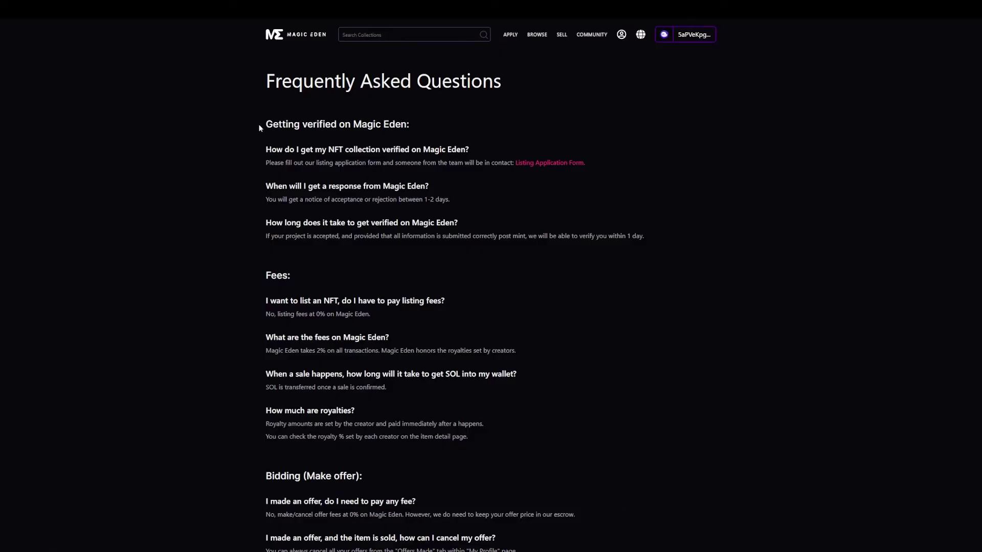
- Highlight the 'Getting verified on Magic Eden' answer and open its Listing Application Form
left_click_drag(258, 128, 486, 153)
left_click(550, 163)
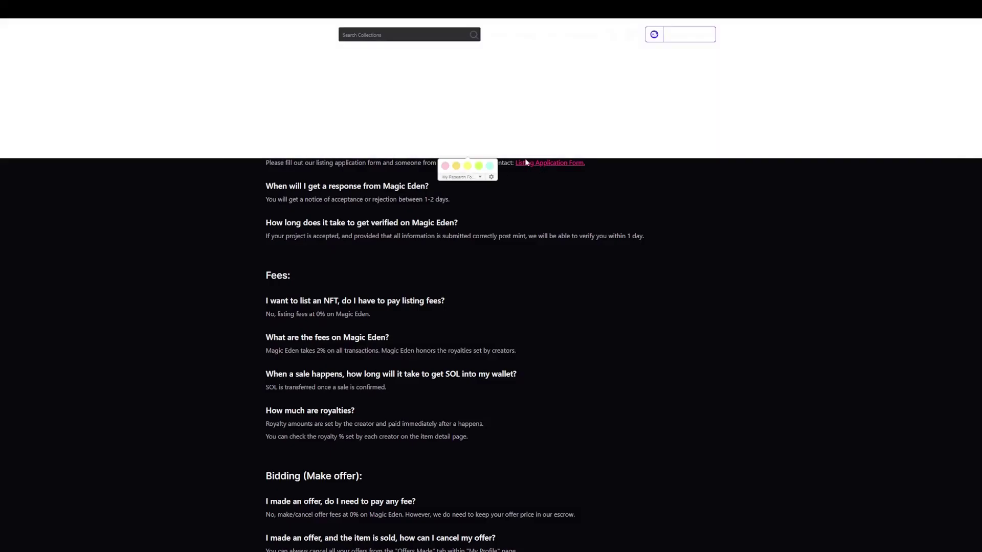
scroll(437, 324, "down", 5)
scroll(460, 307, "up", 10)
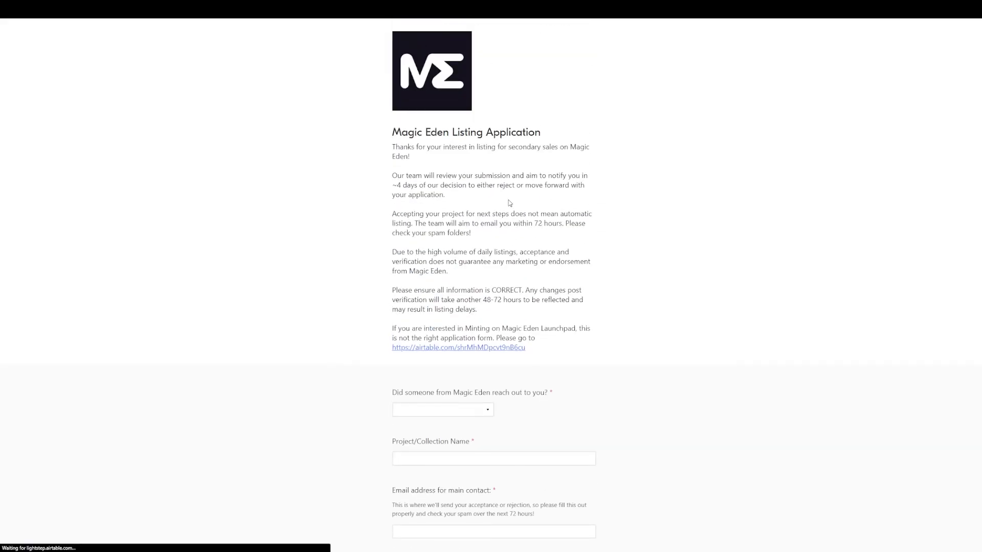
- Go back to the Magic Eden FAQ, then forward again to the Launchpad submission form
key("alt+Left")
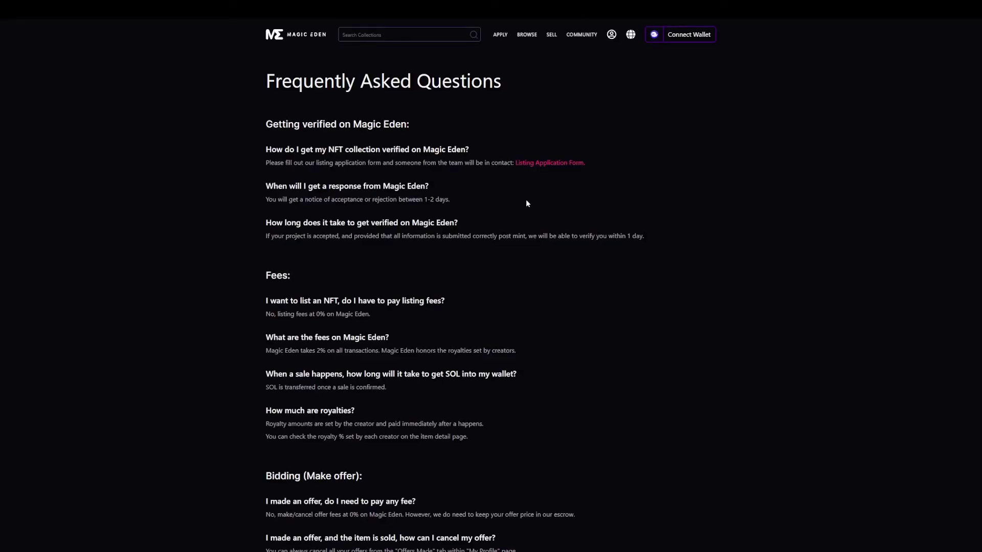
scroll(515, 195, "down", 4)
key("alt+Right")
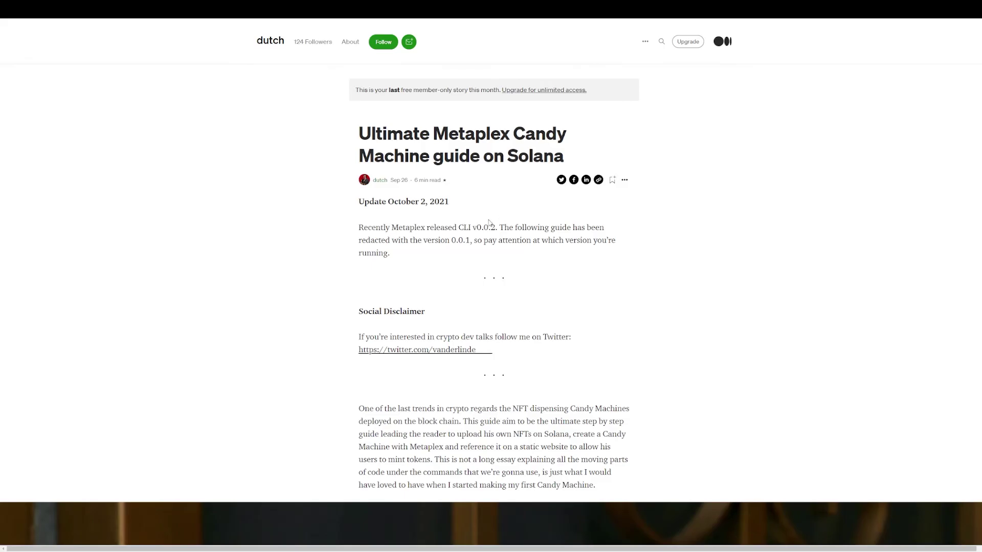
- Scroll the Candy Machine guide down to Step 1: Build the tools with the Solana and Metaplex commands
middle_click(308, 279)
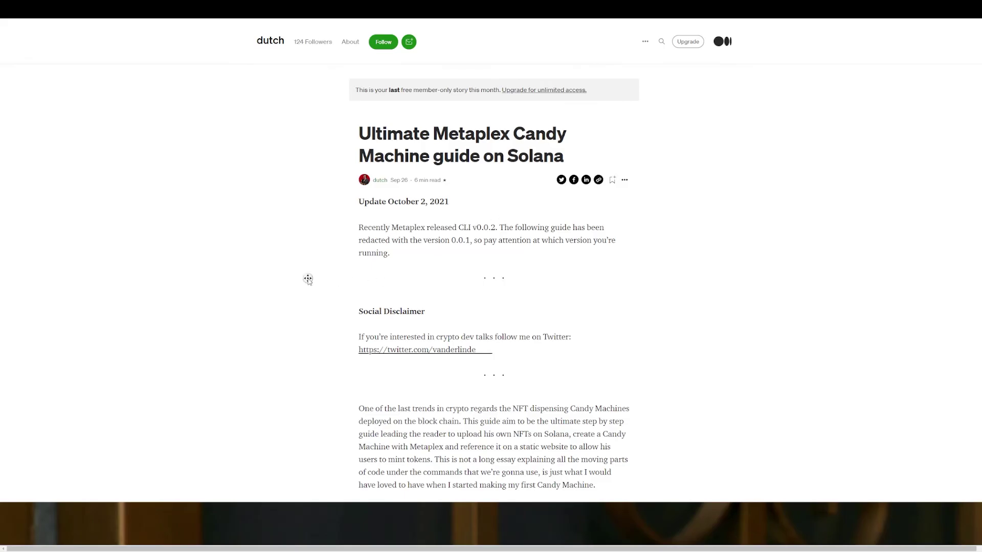
scroll(308, 279, "down", 15)
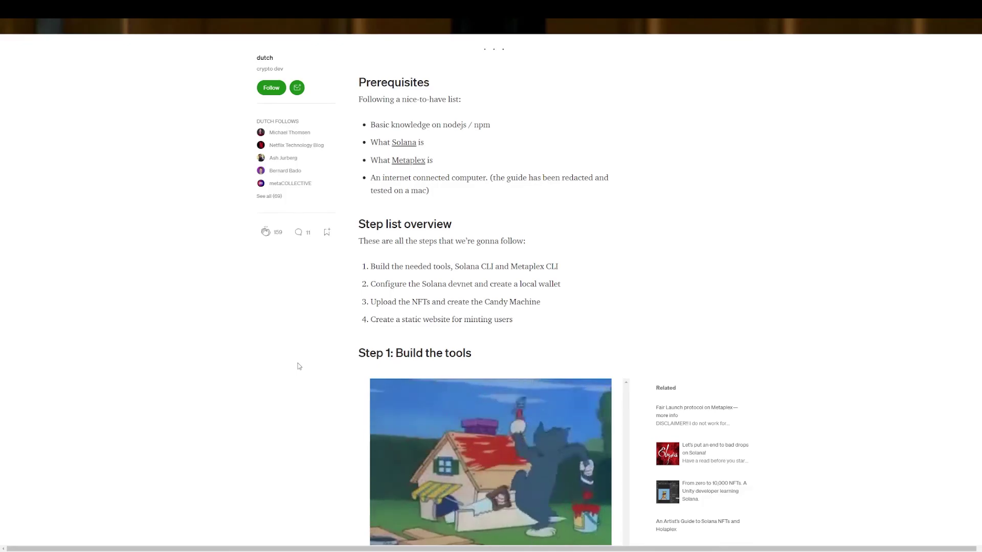
scroll(300, 366, "down", 3)
scroll(299, 366, "down", 5)
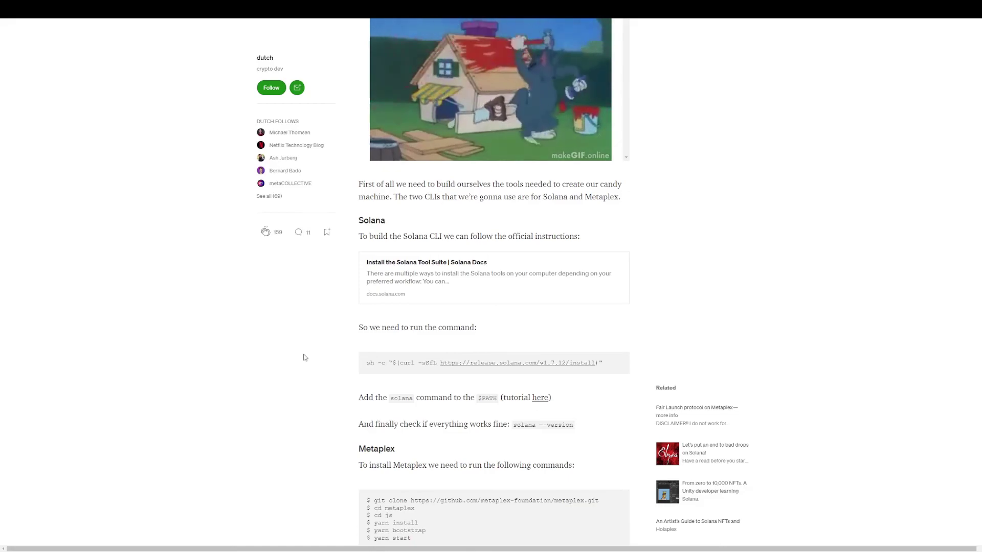
scroll(299, 367, "down", 2)
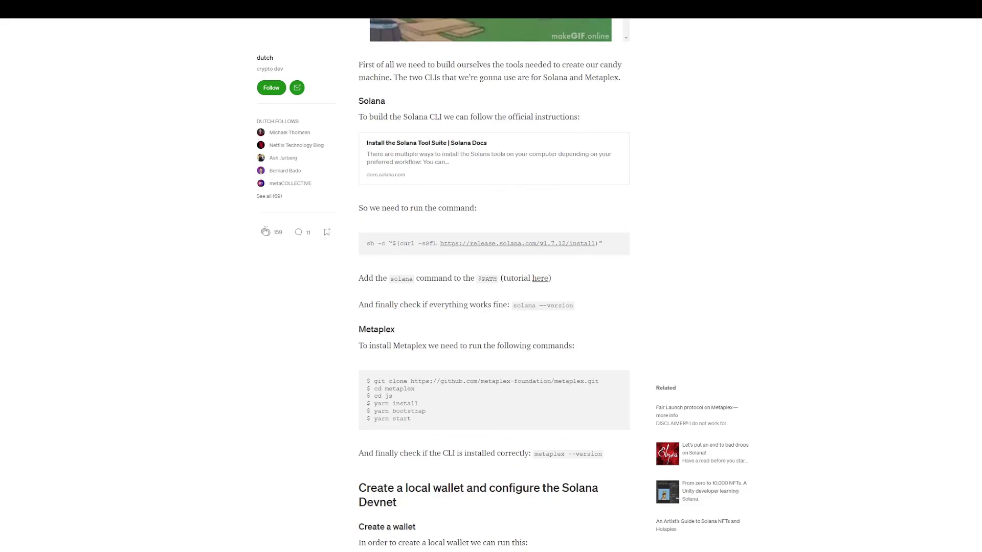